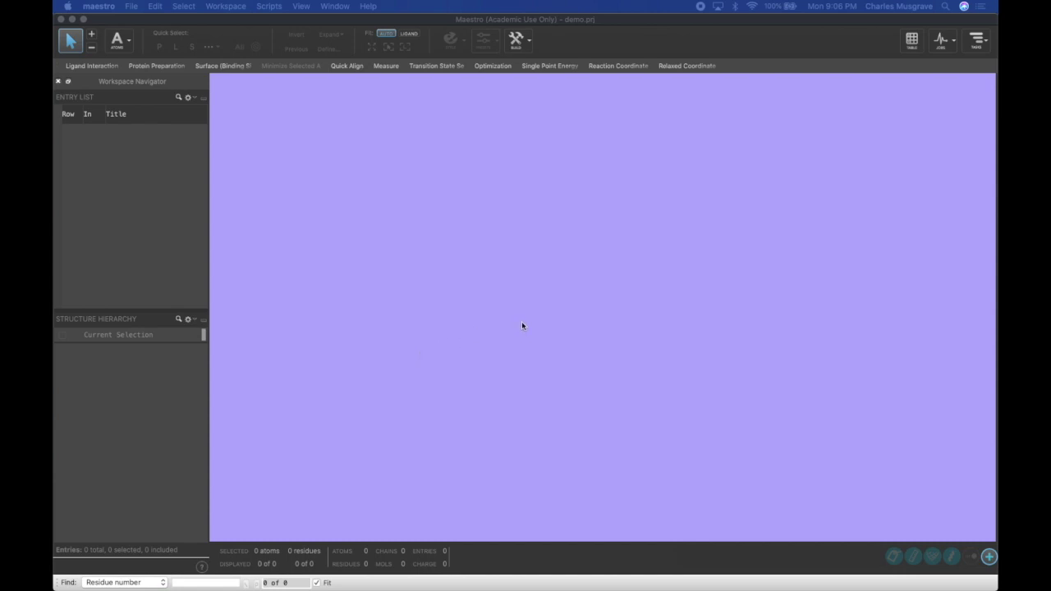
- Open the 3D Builder and create a new empty entry titled butadiene
click(526, 45)
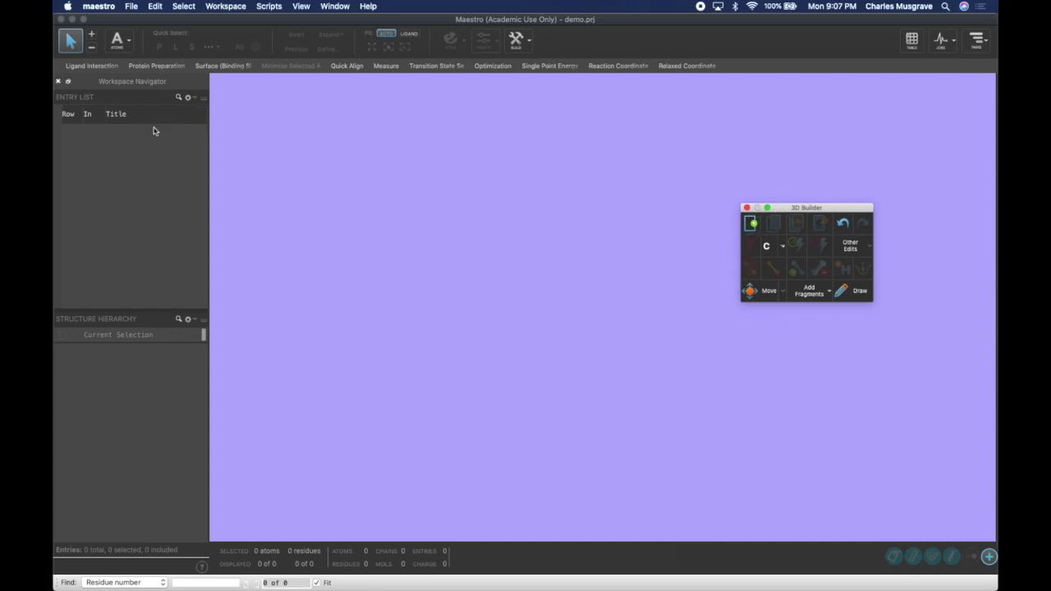
click(751, 227)
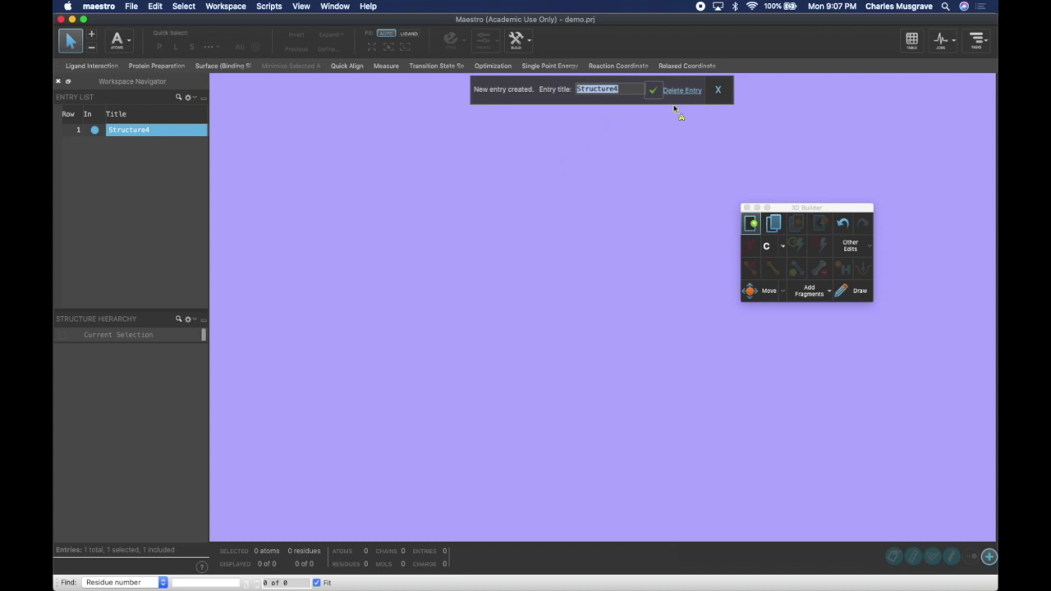
text(butadiene)
key(Return)
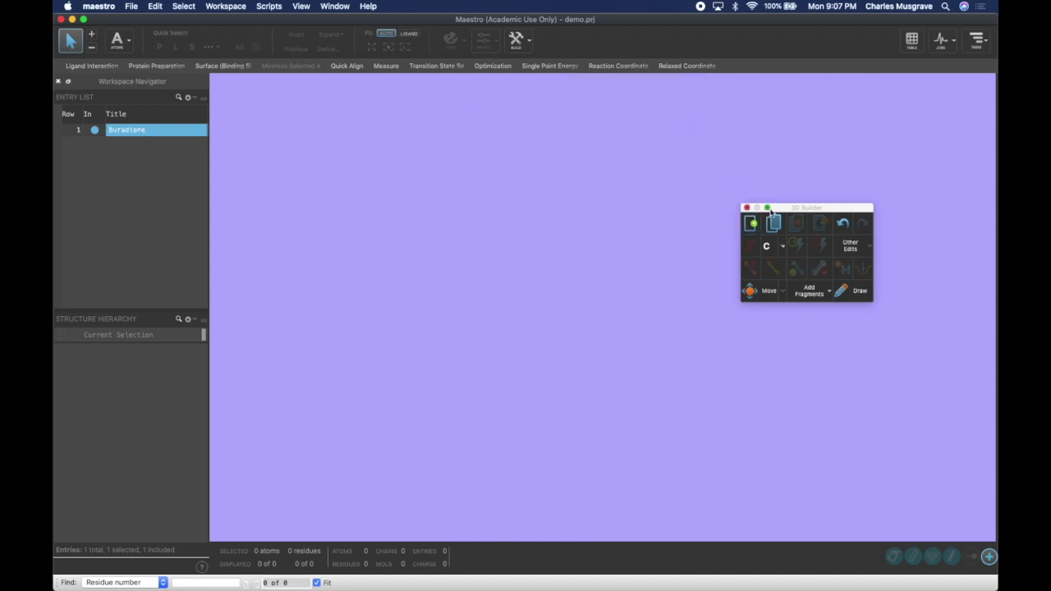
- Browse the fragment library categories, return to Recent, and close the Fragments window
drag(804, 209, 865, 186)
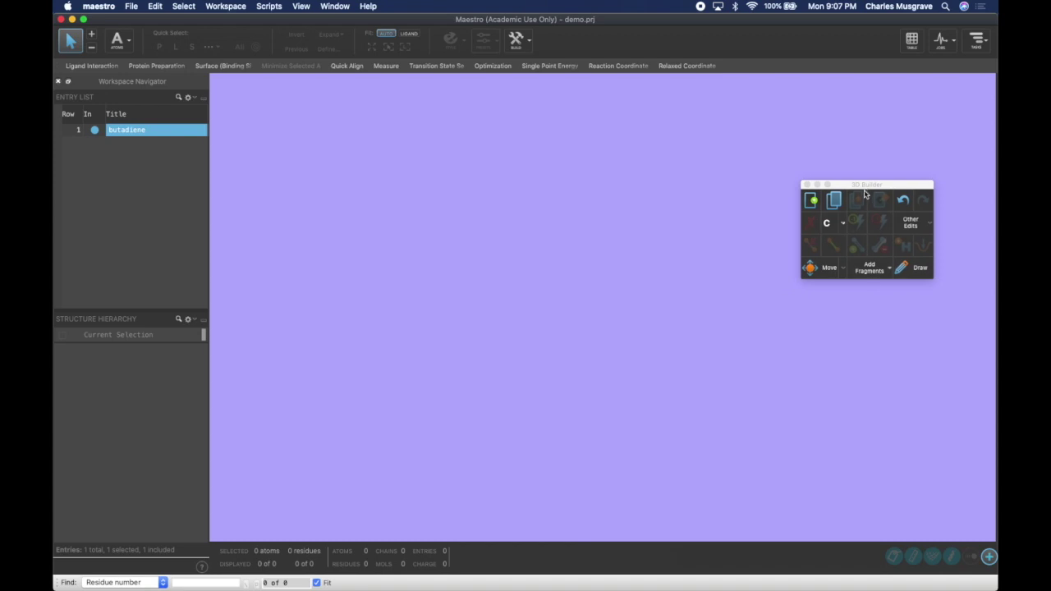
click(887, 272)
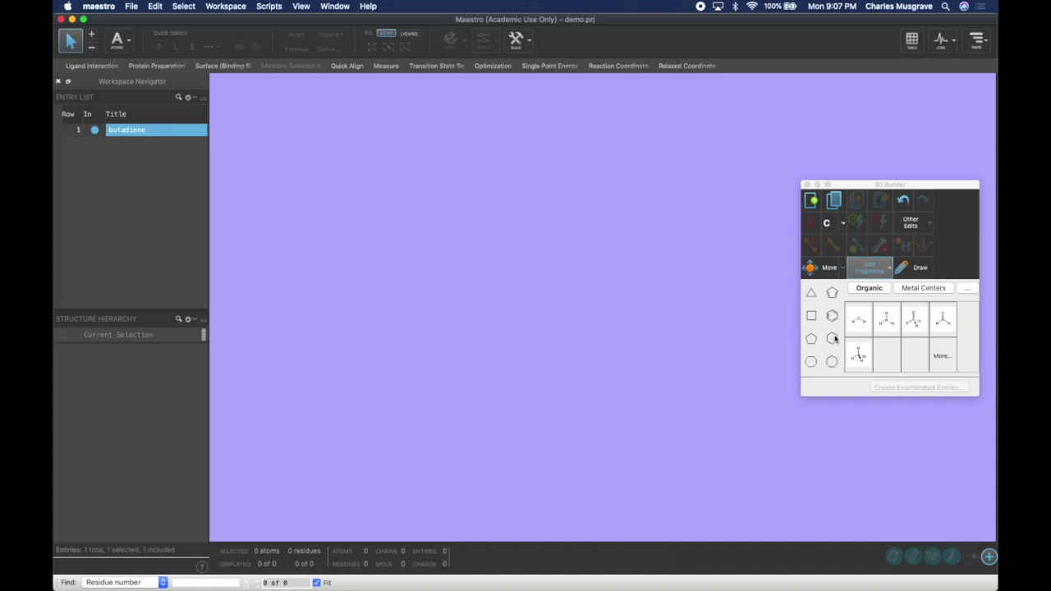
click(965, 293)
click(886, 162)
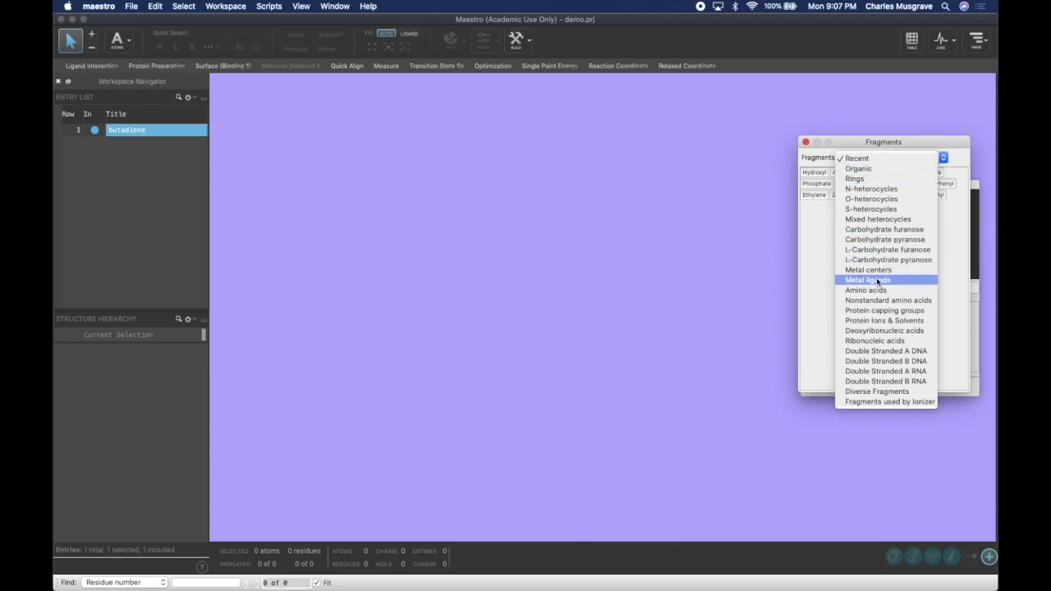
click(856, 158)
click(806, 142)
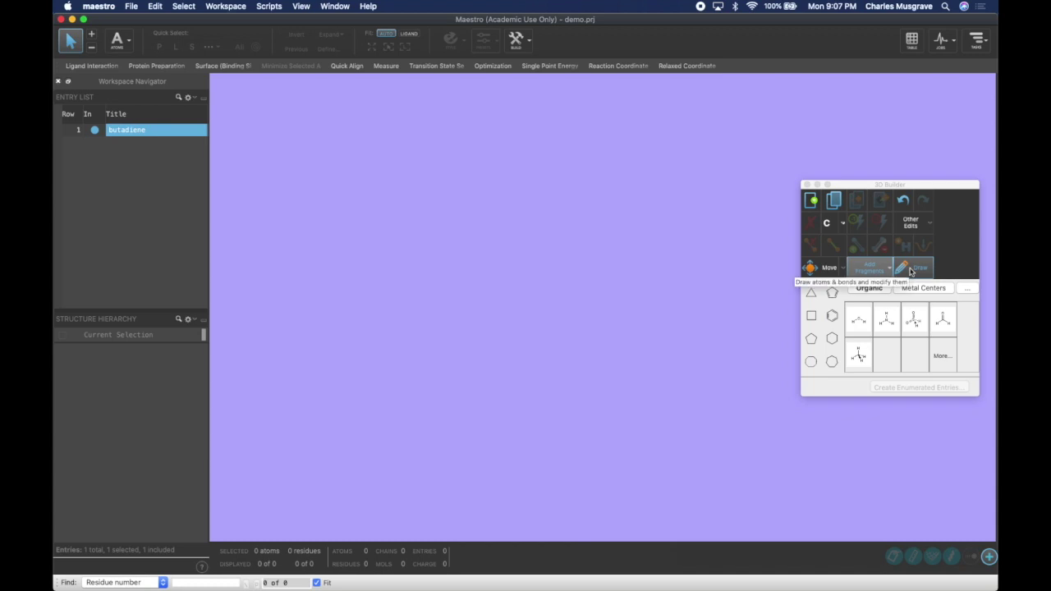
- In Draw mode, choose carbon and place a first carbon atom with its hydrogens
click(910, 271)
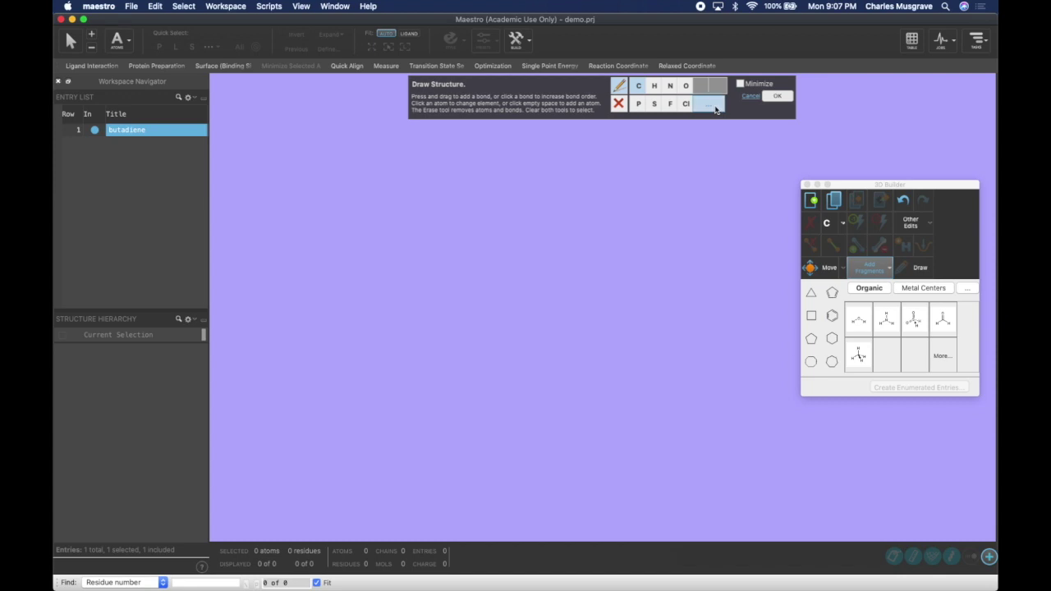
click(706, 107)
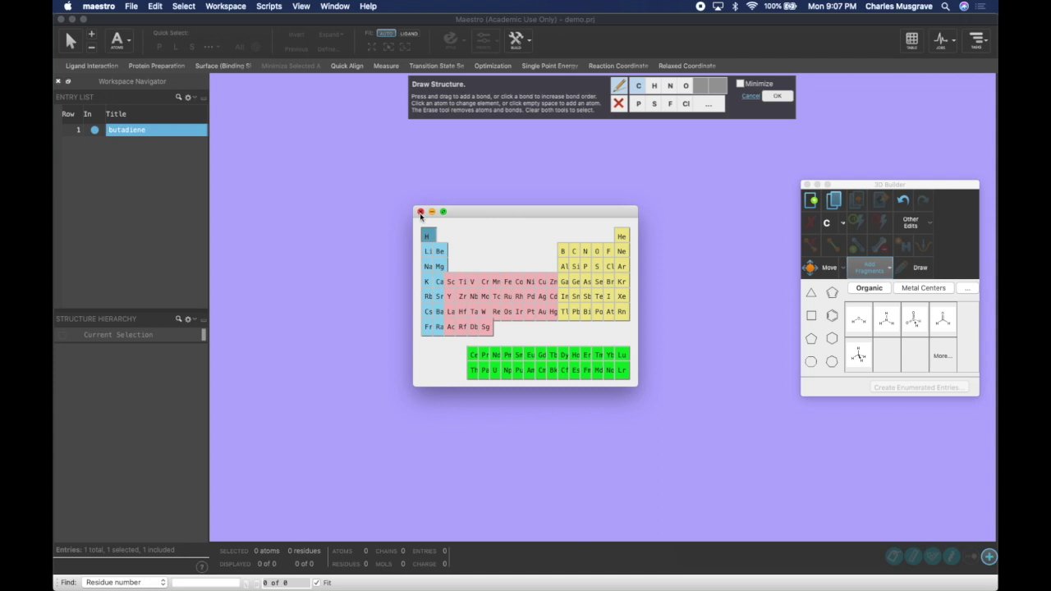
click(420, 214)
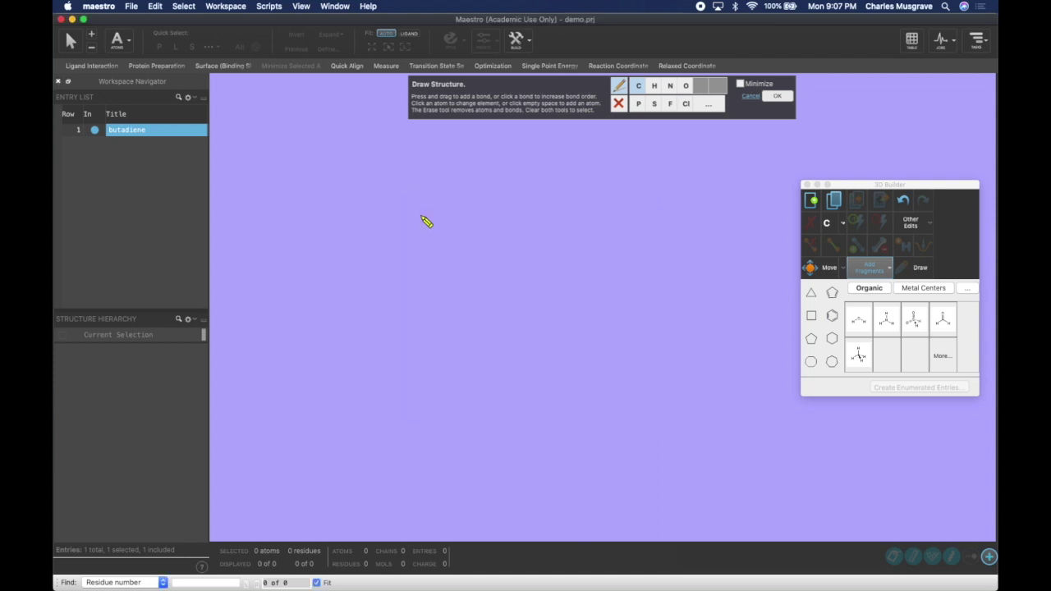
click(641, 87)
click(553, 275)
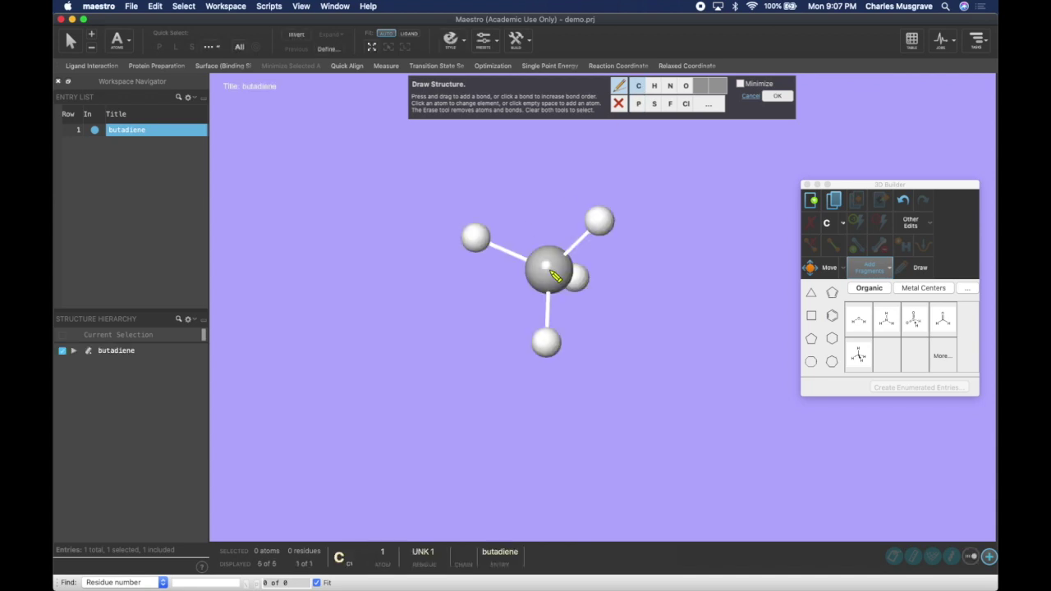
- Turn hydrogens into three more carbons to form a four-carbon chain, then finish drawing
right_drag(603, 276, 633, 273)
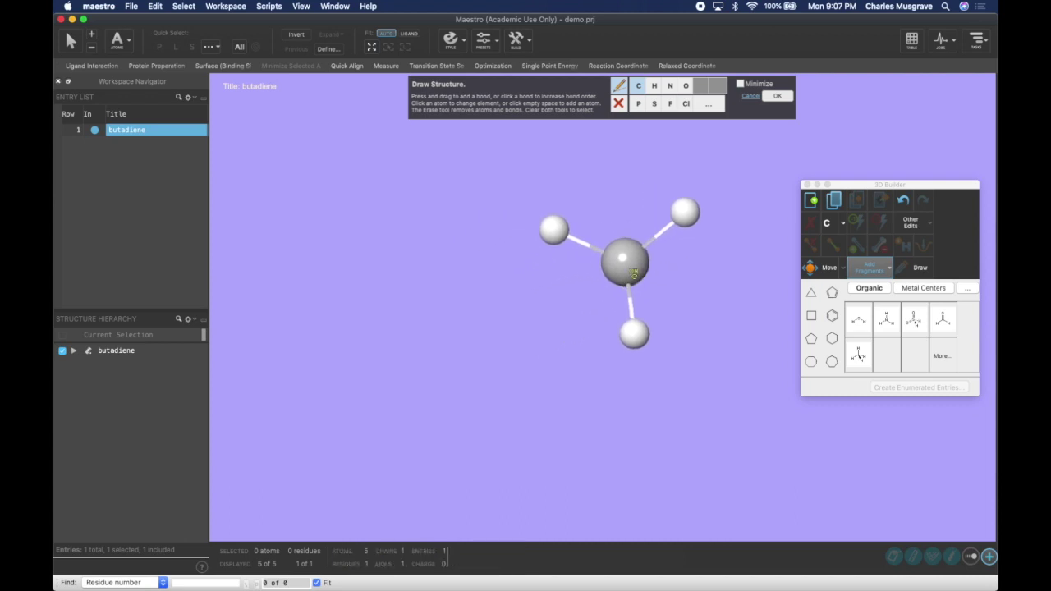
mouse_move(633, 274)
middle_down()
mouse_move(613, 284)
mouse_move(628, 287)
middle_up()
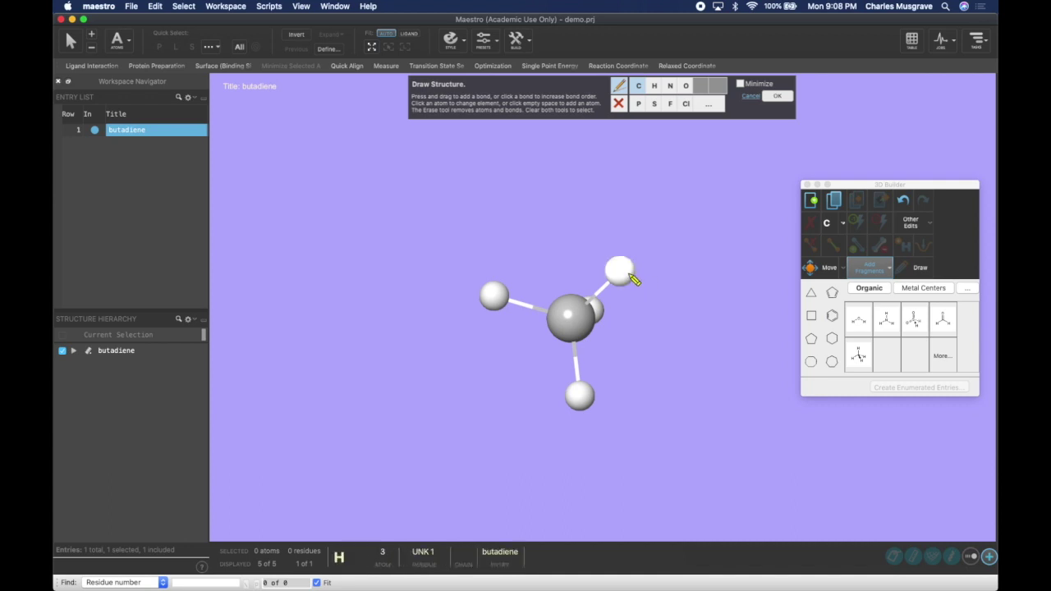
click(633, 279)
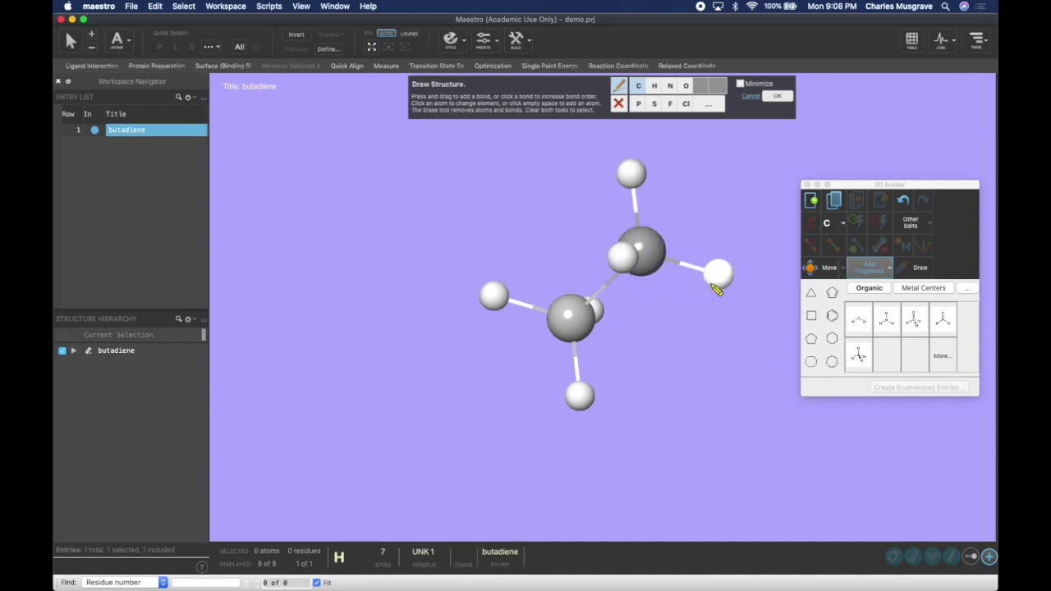
click(723, 283)
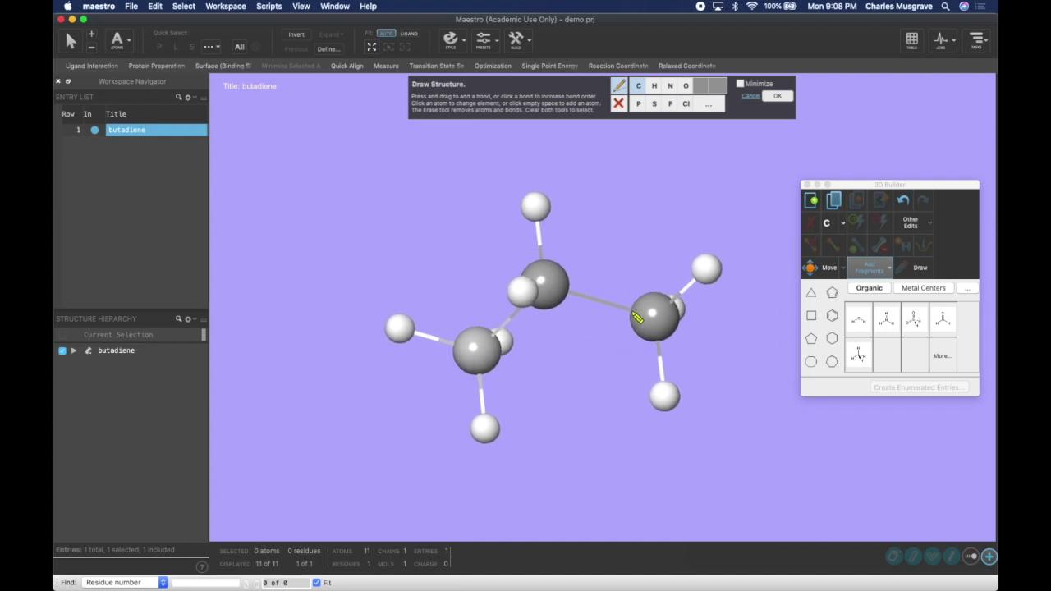
click(699, 271)
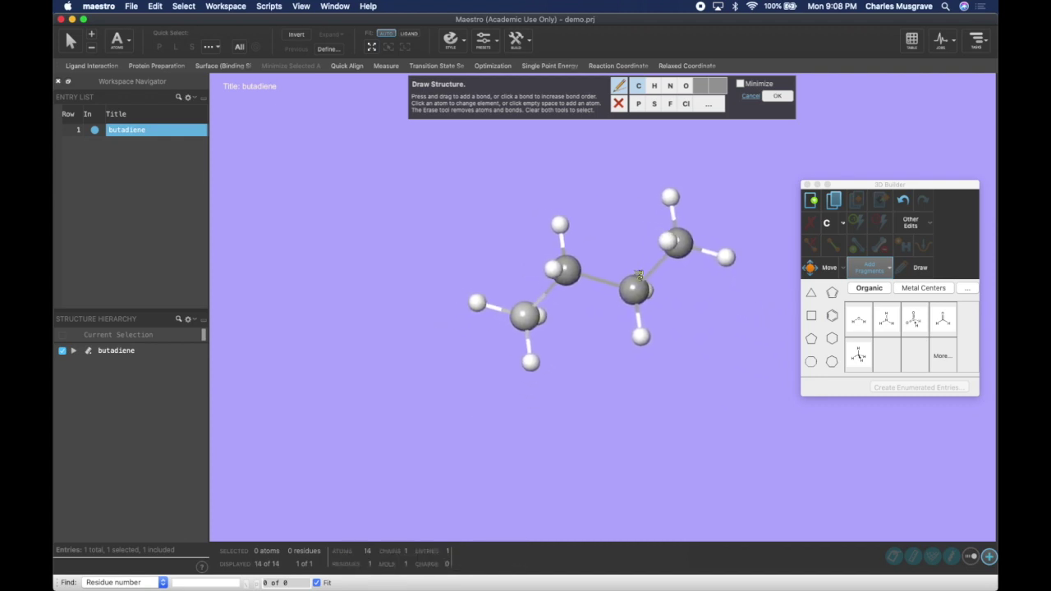
click(774, 98)
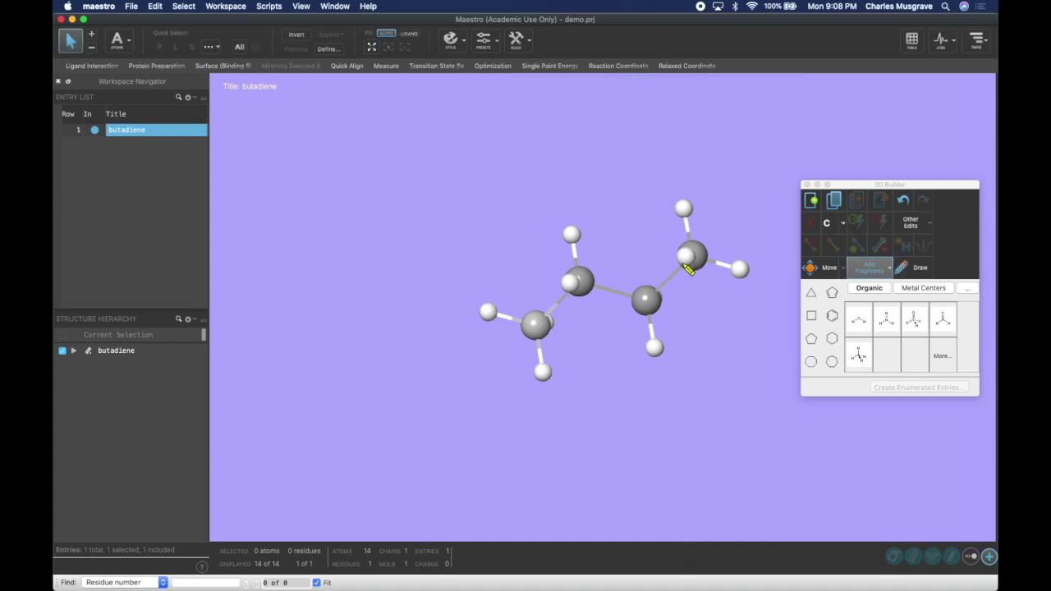
- Increment the left and right terminal carbon–carbon bonds to double bonds
click(560, 305)
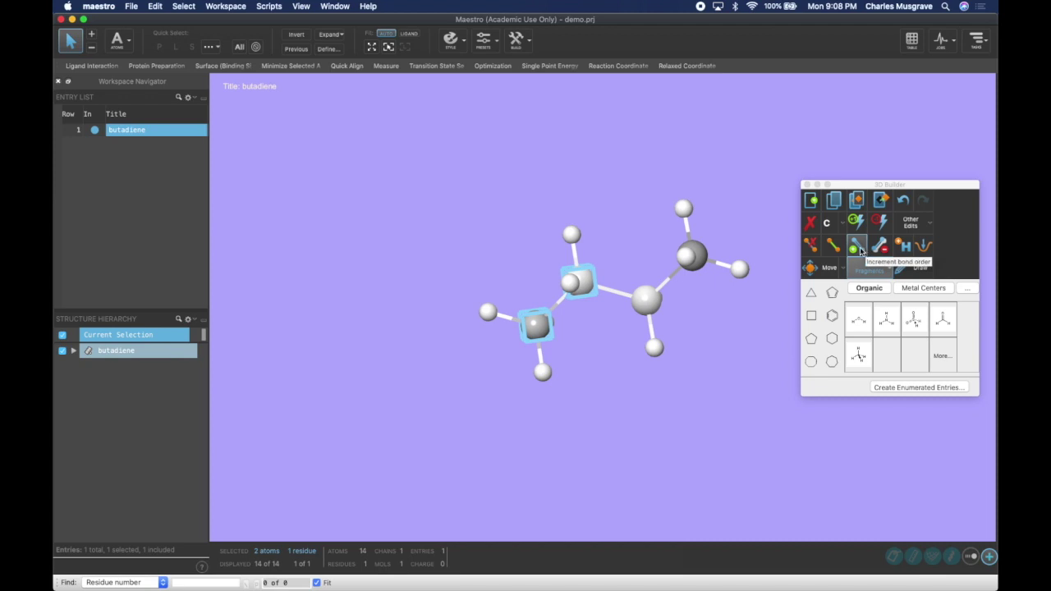
click(859, 251)
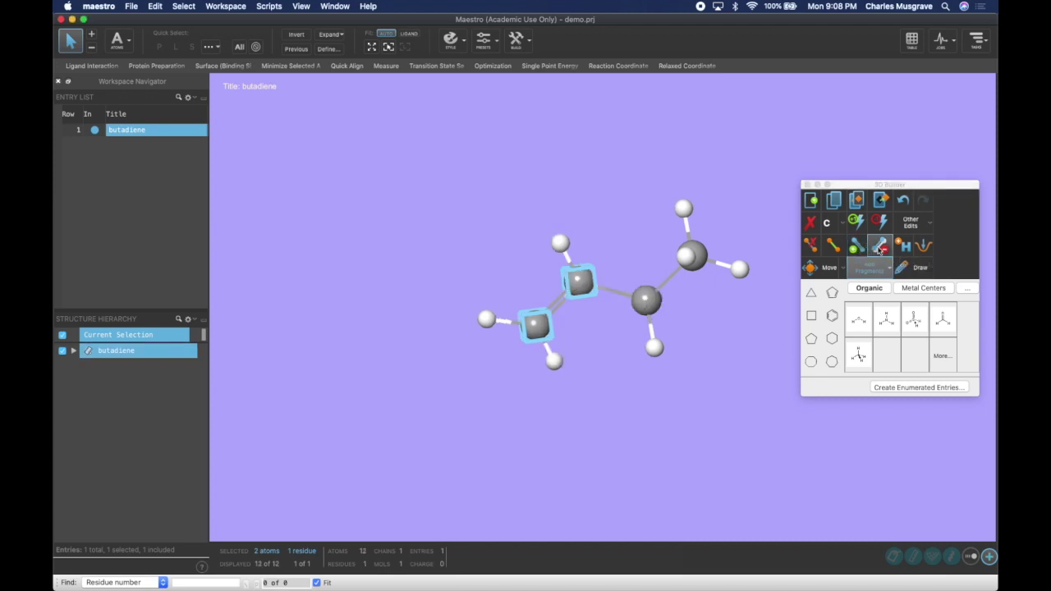
click(880, 249)
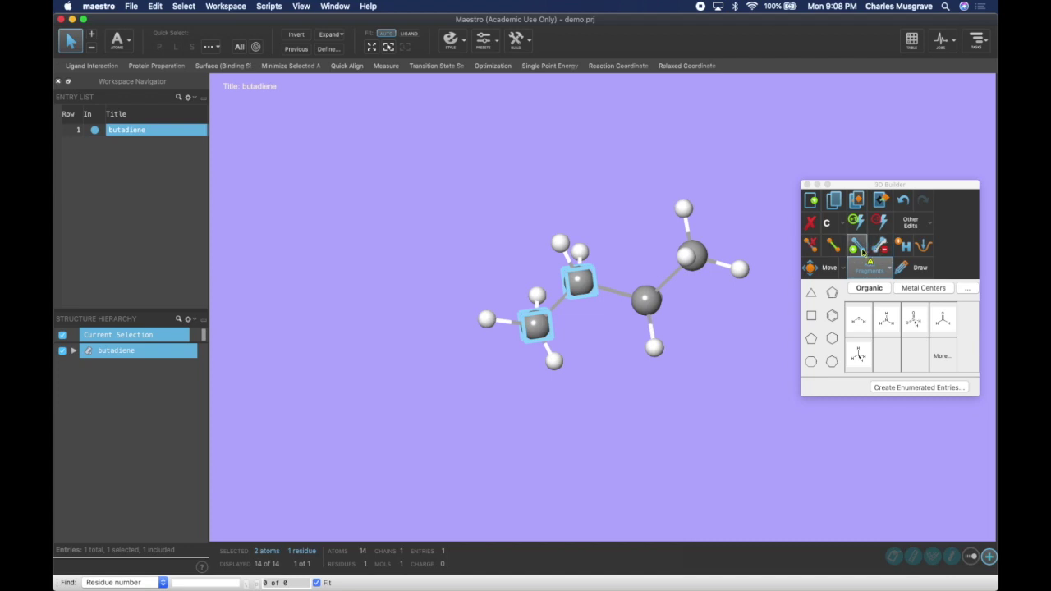
click(860, 249)
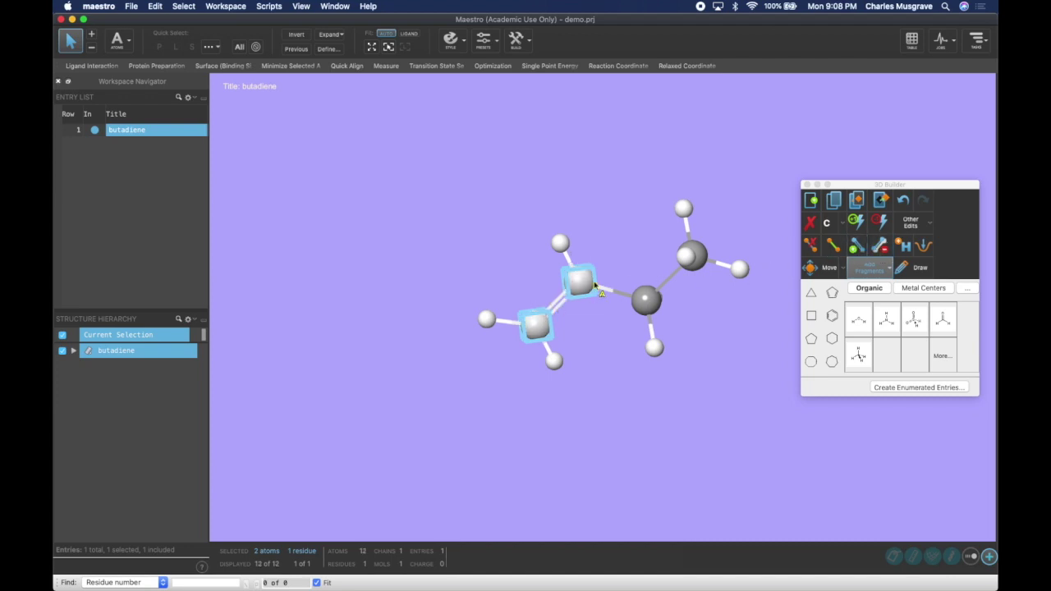
click(673, 282)
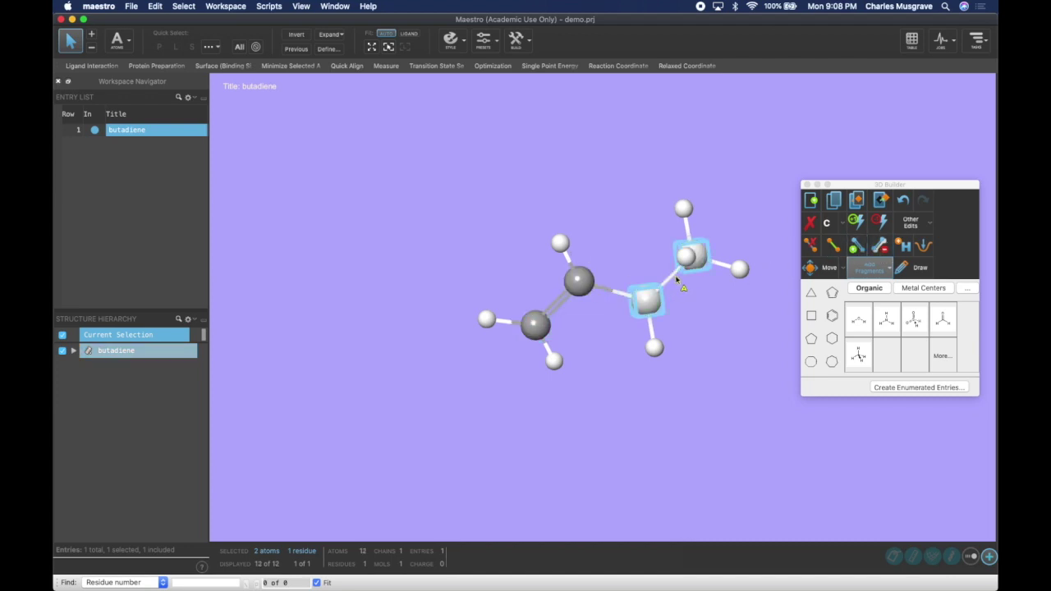
click(852, 249)
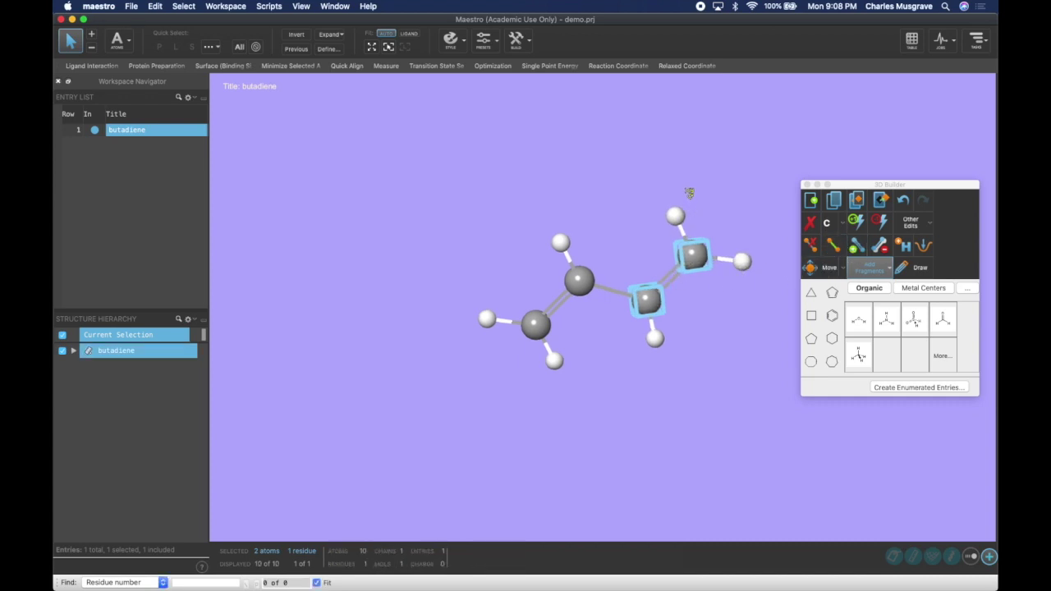
scroll(687, 184, down, 5)
scroll(692, 173, up, 5)
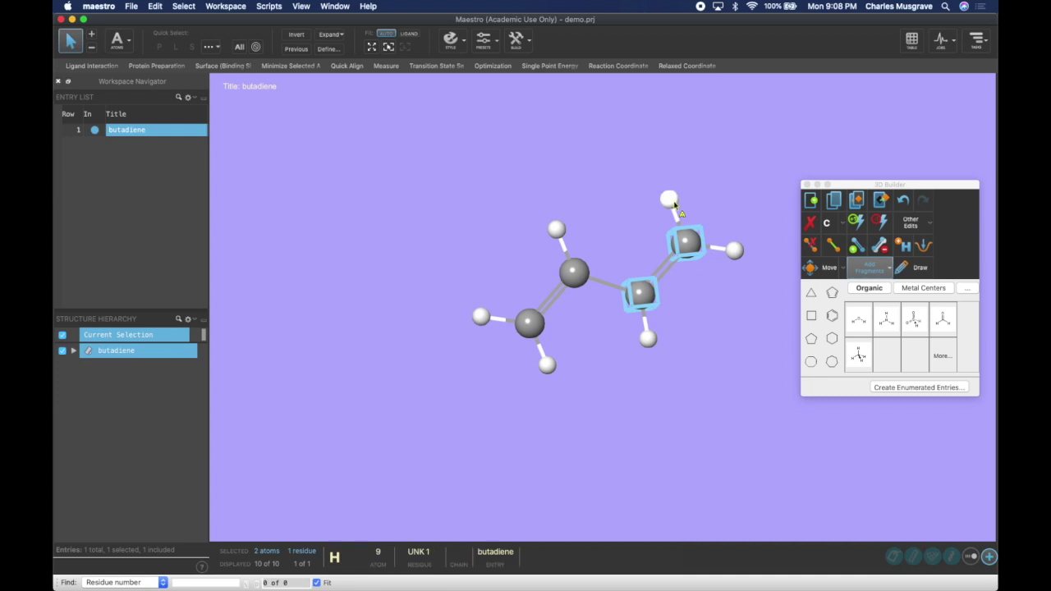
- Try amino and fluorine substitutions on the top hydrogen, then restore it to hydrogen and finish drawing
click(913, 268)
click(670, 85)
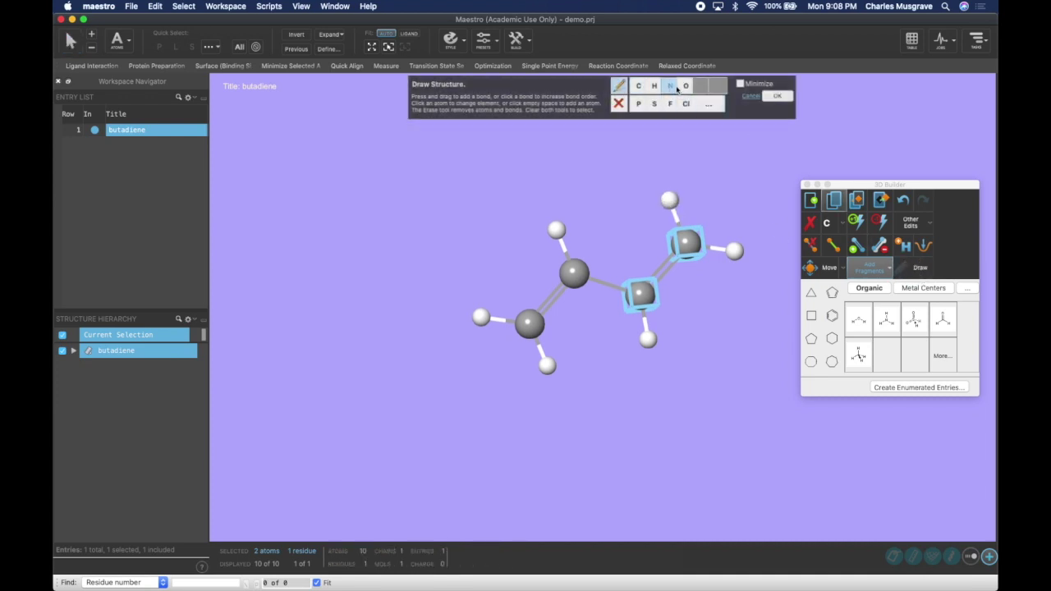
click(672, 205)
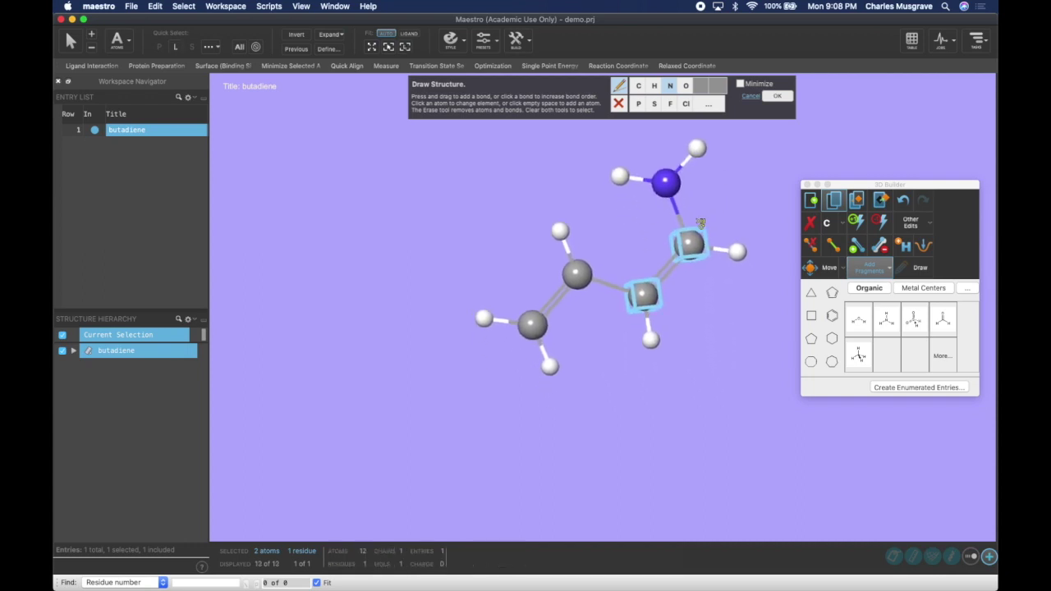
click(670, 104)
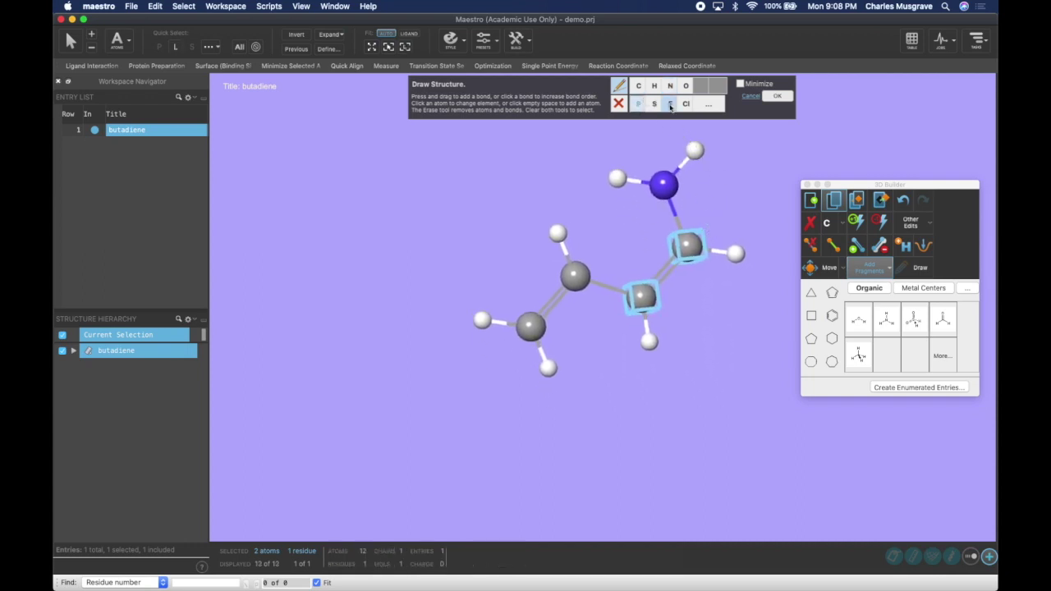
click(666, 188)
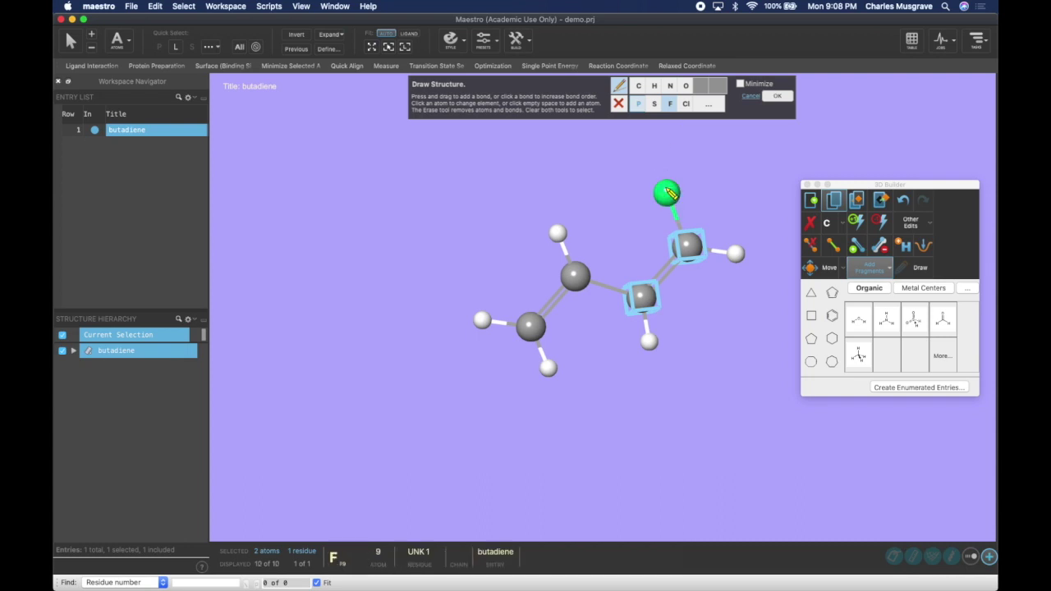
click(656, 86)
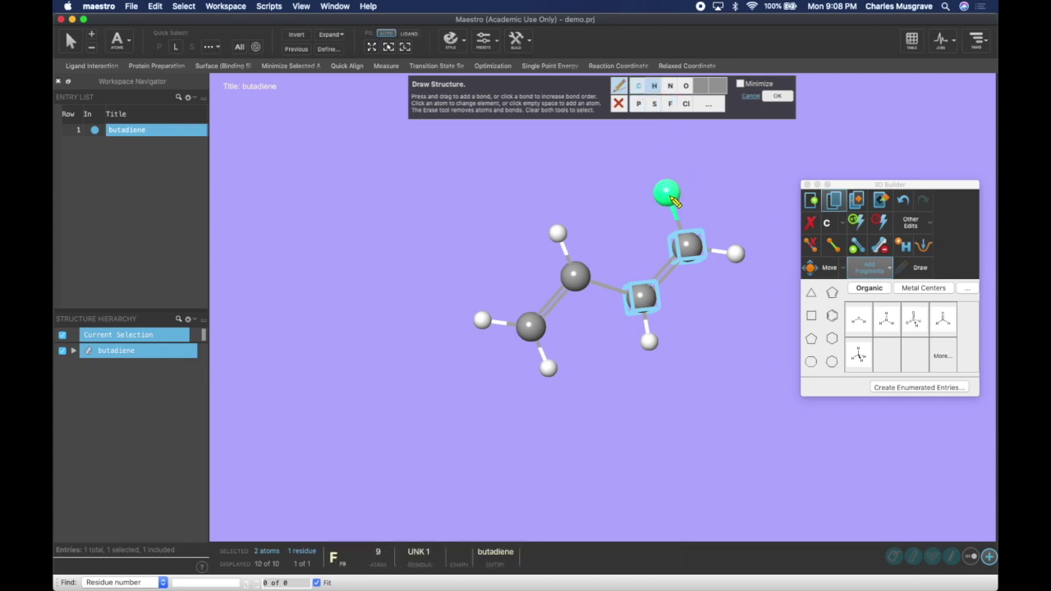
click(665, 190)
click(780, 100)
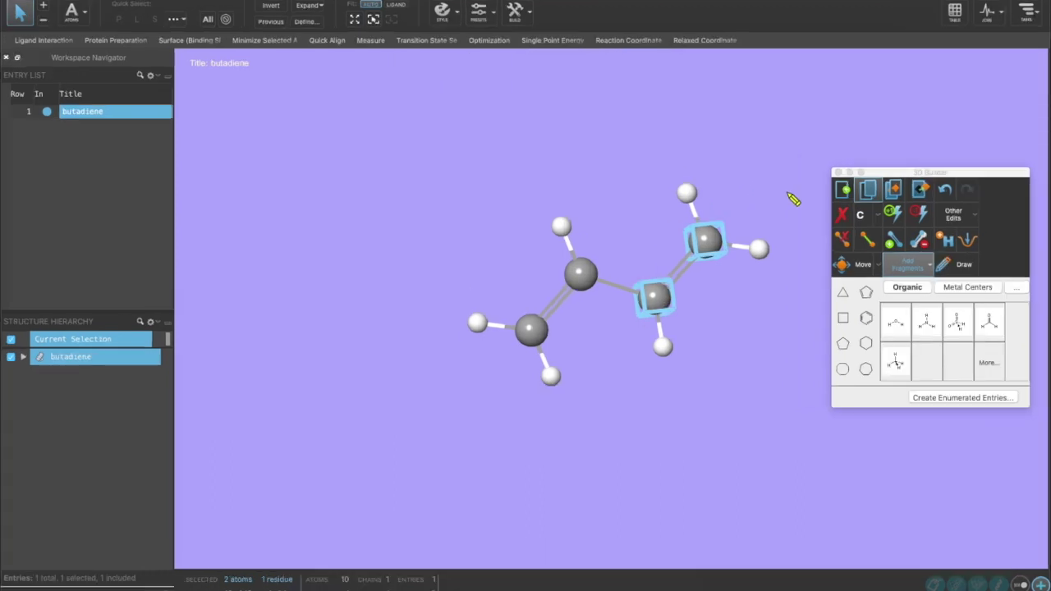
- Clear the selection after trying box-select and select-all on butadiene's atoms
click(788, 197)
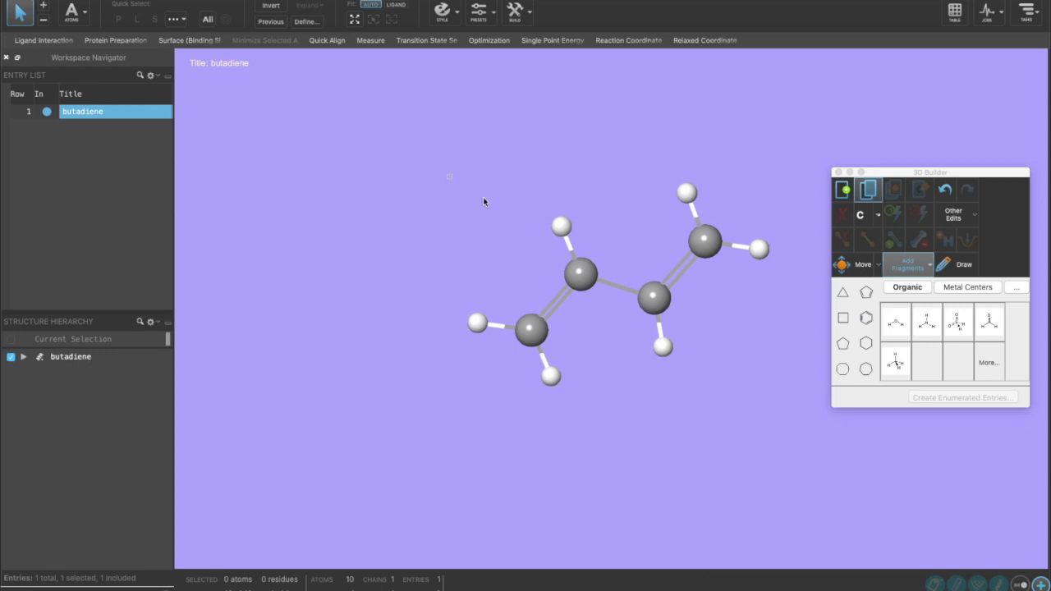
drag(448, 175, 794, 392)
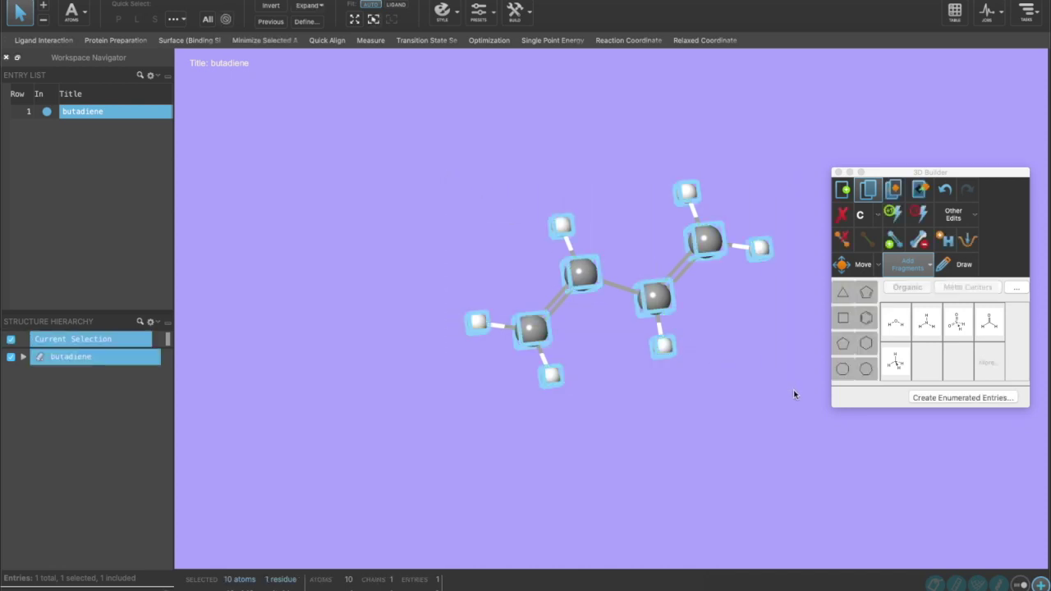
click(767, 362)
key(super+a)
click(727, 354)
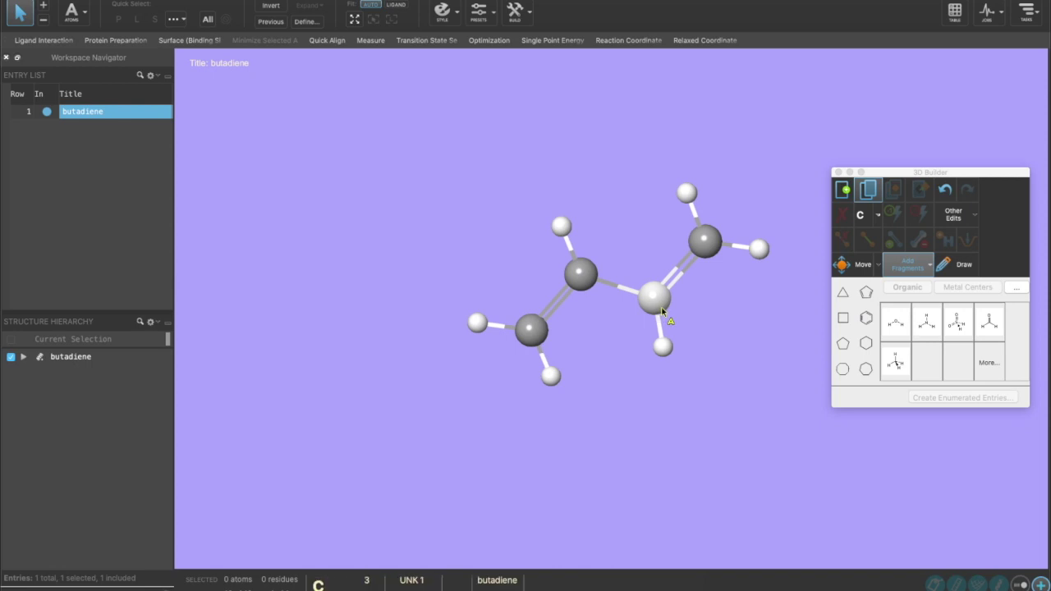
- Select the whole butadiene molecule in molecule pick mode, minimize its geometry, and deselect it
key(m)
click(657, 303)
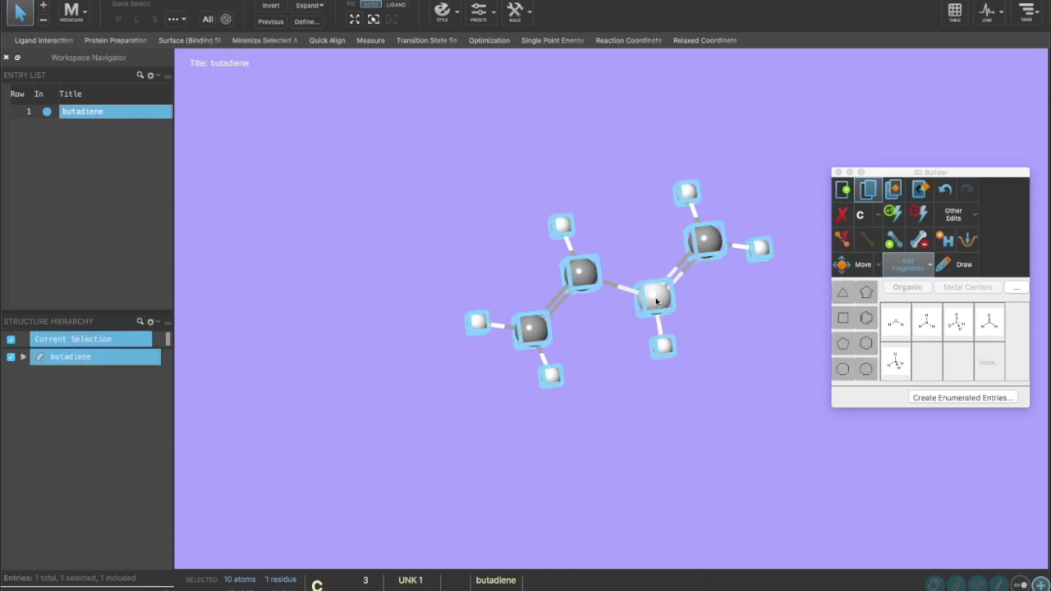
click(969, 242)
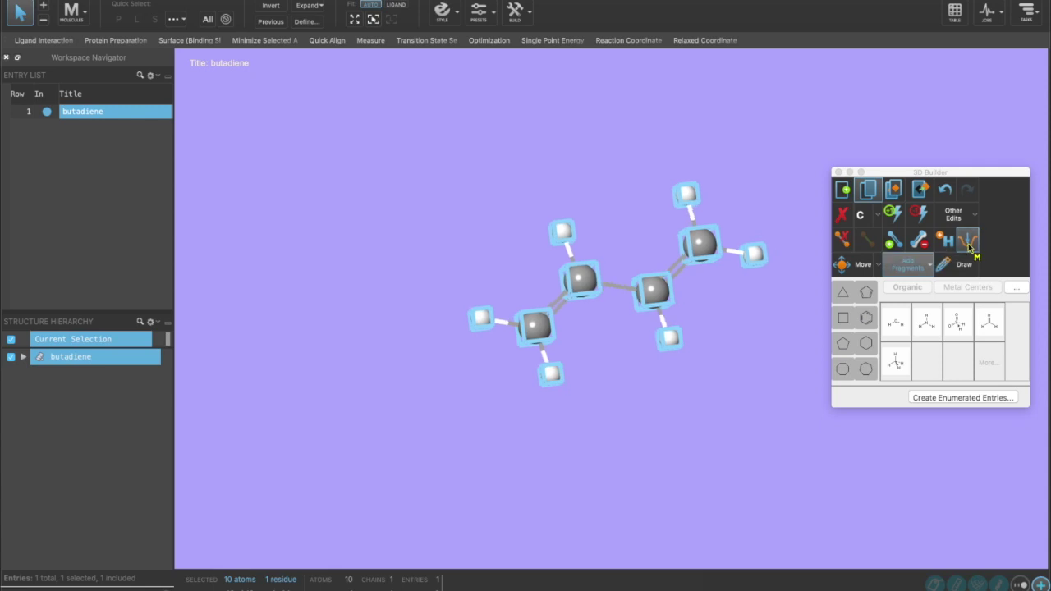
click(739, 217)
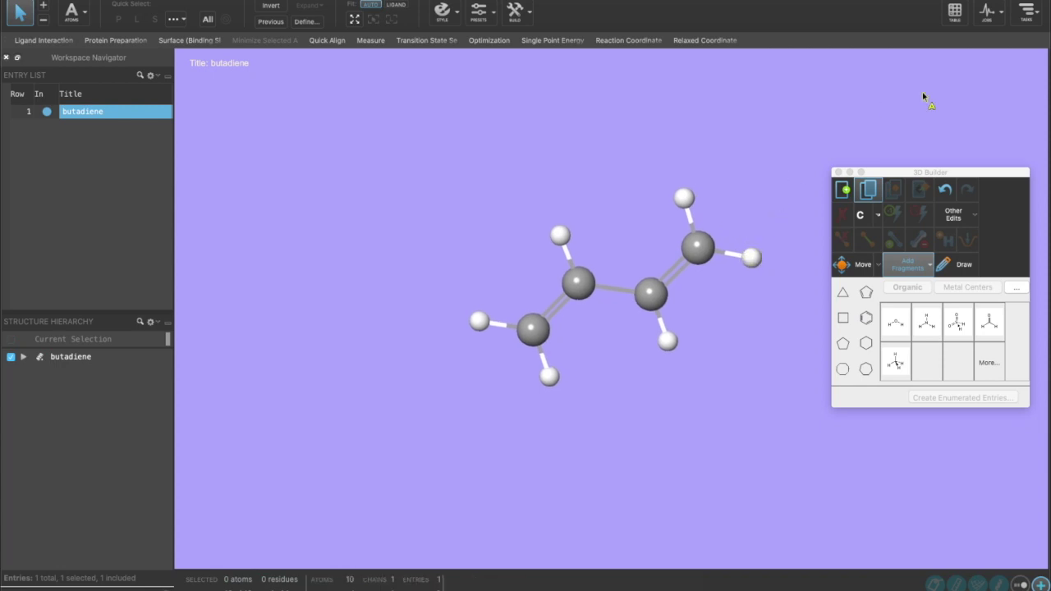
click(1026, 11)
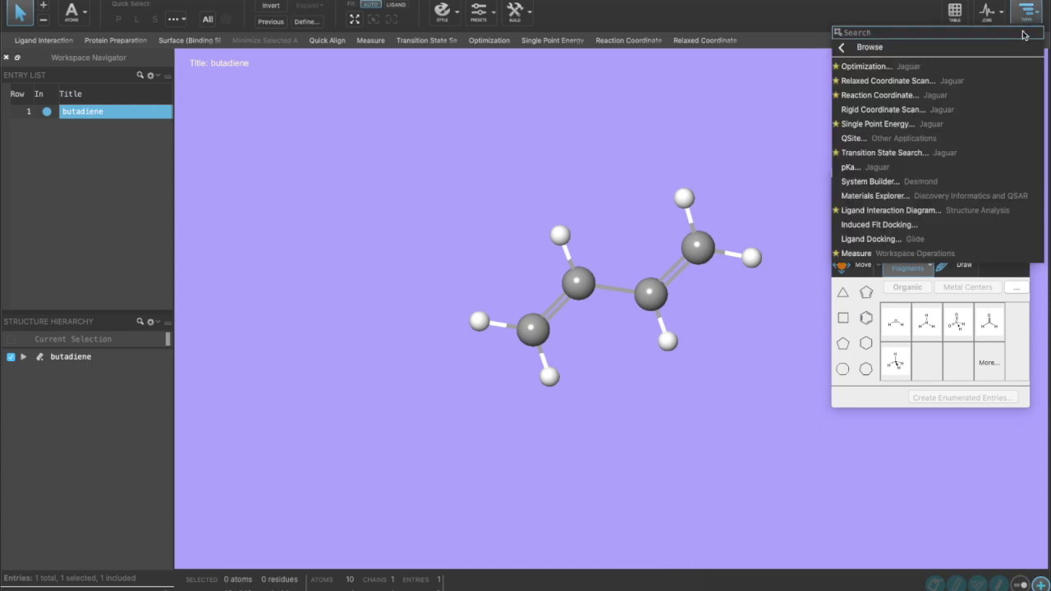
- Browse the Jaguar tasks, then launch Jaguar Optimization from the task list
mouse_move(888, 52)
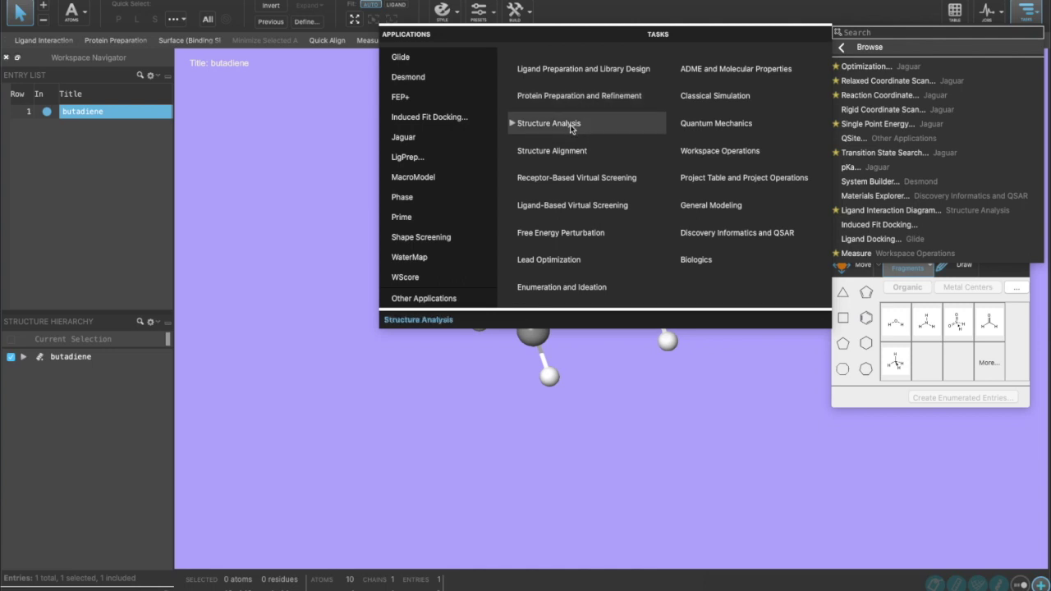
click(421, 141)
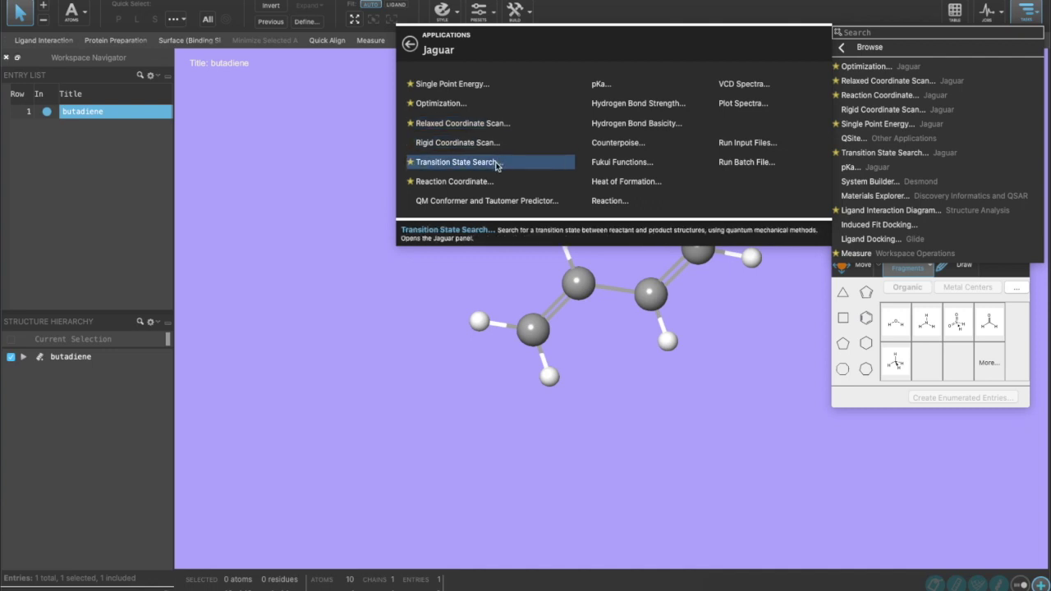
click(465, 115)
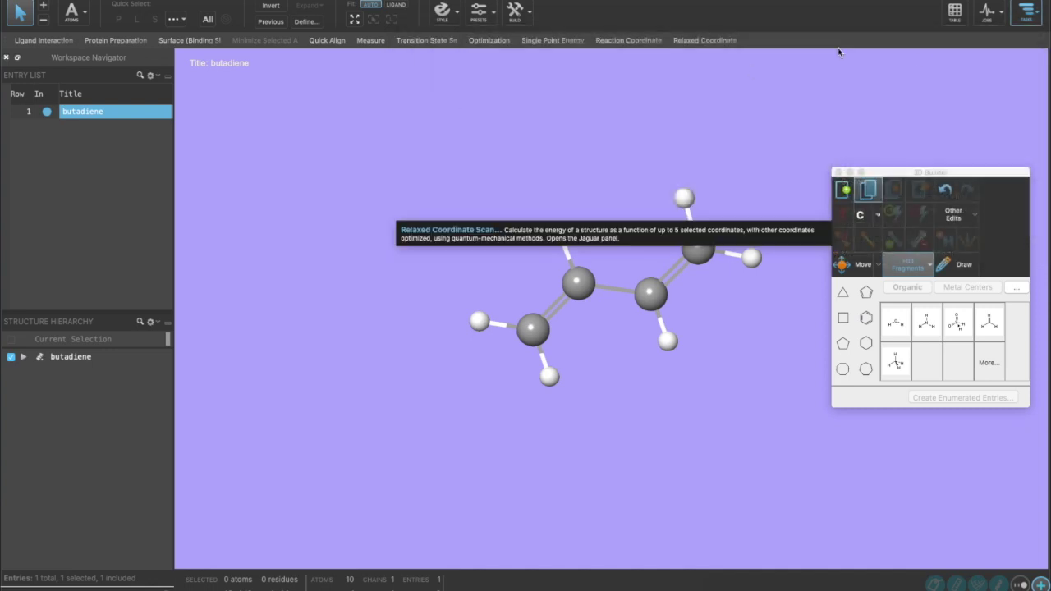
click(1026, 12)
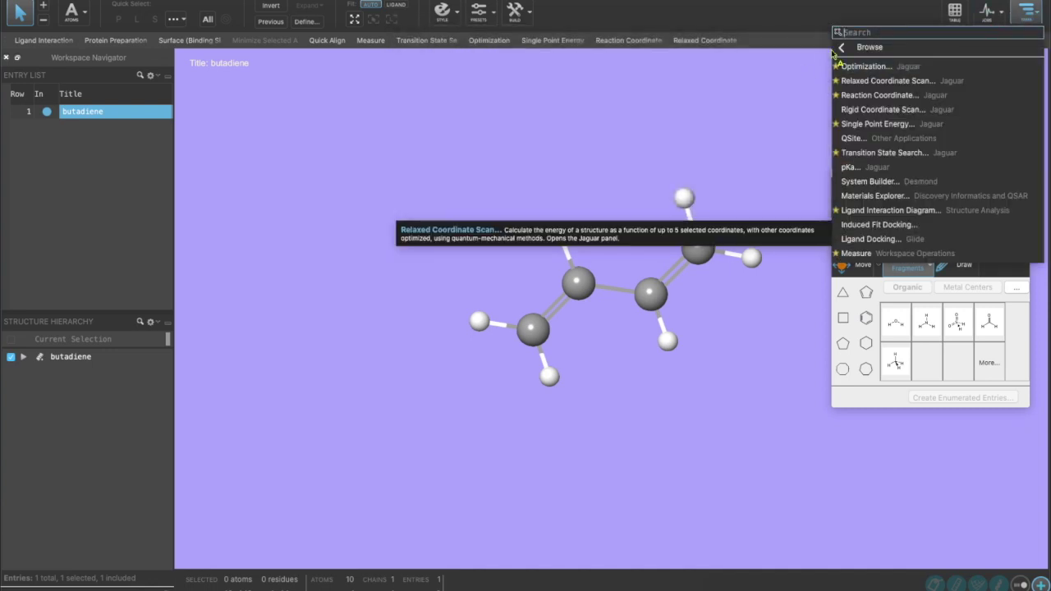
click(418, 138)
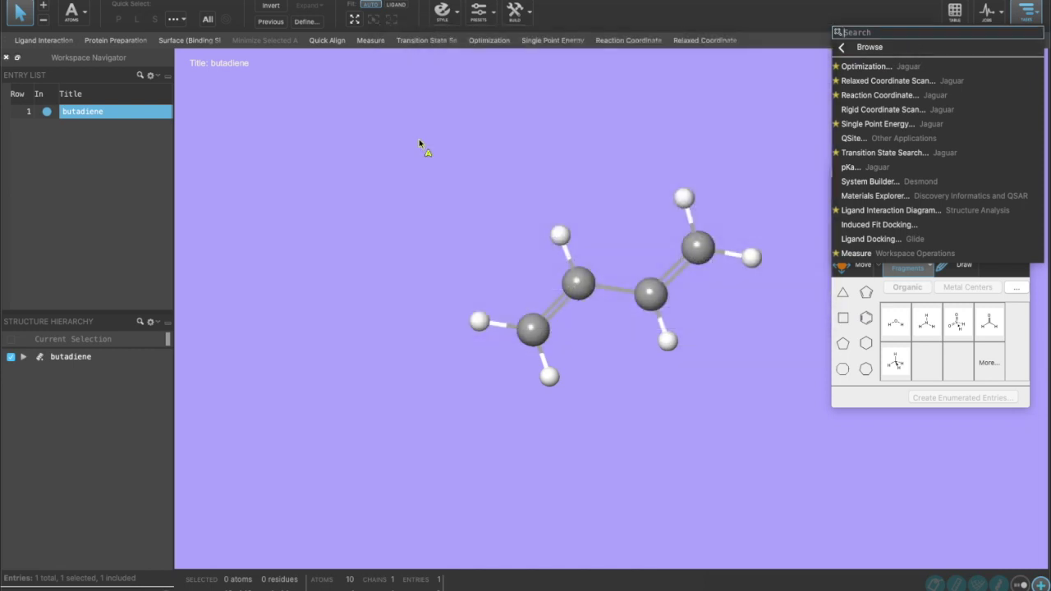
click(859, 73)
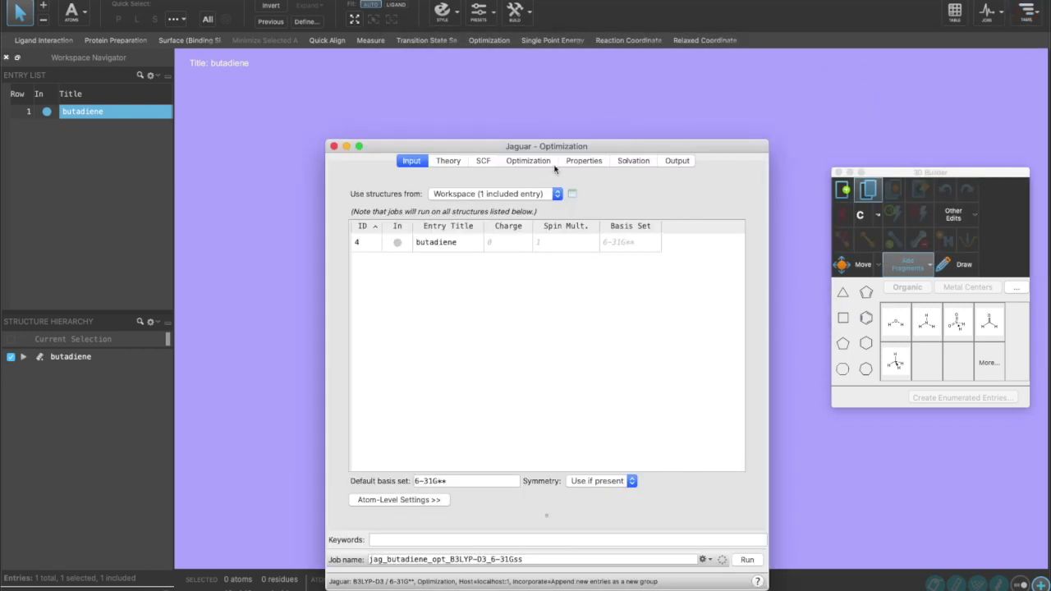
- Keep butadiene's charge at 0 after briefly trying -1
drag(563, 147, 579, 82)
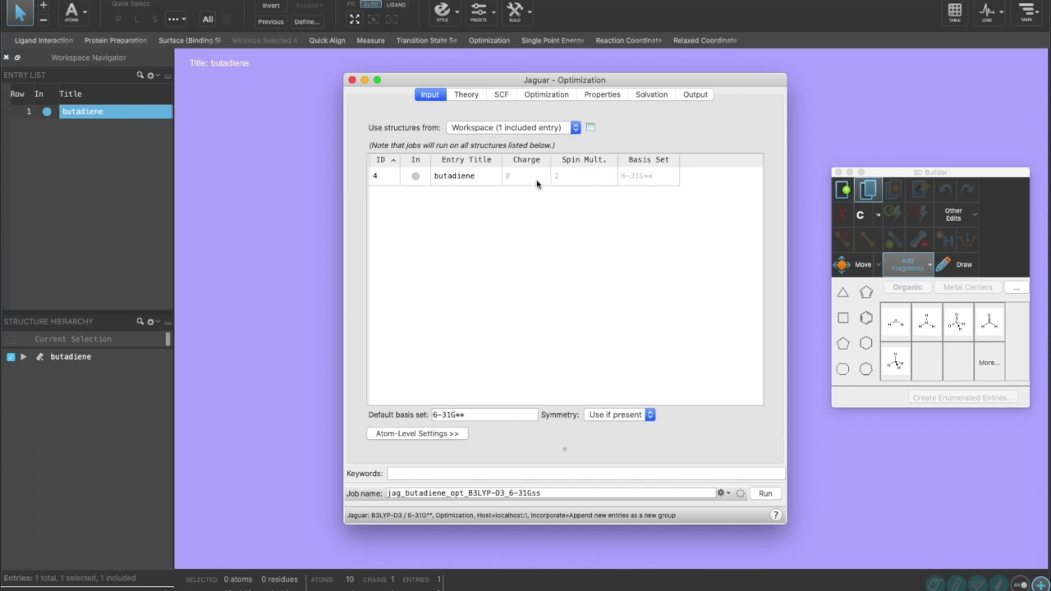
click(535, 183)
click(542, 182)
click(545, 180)
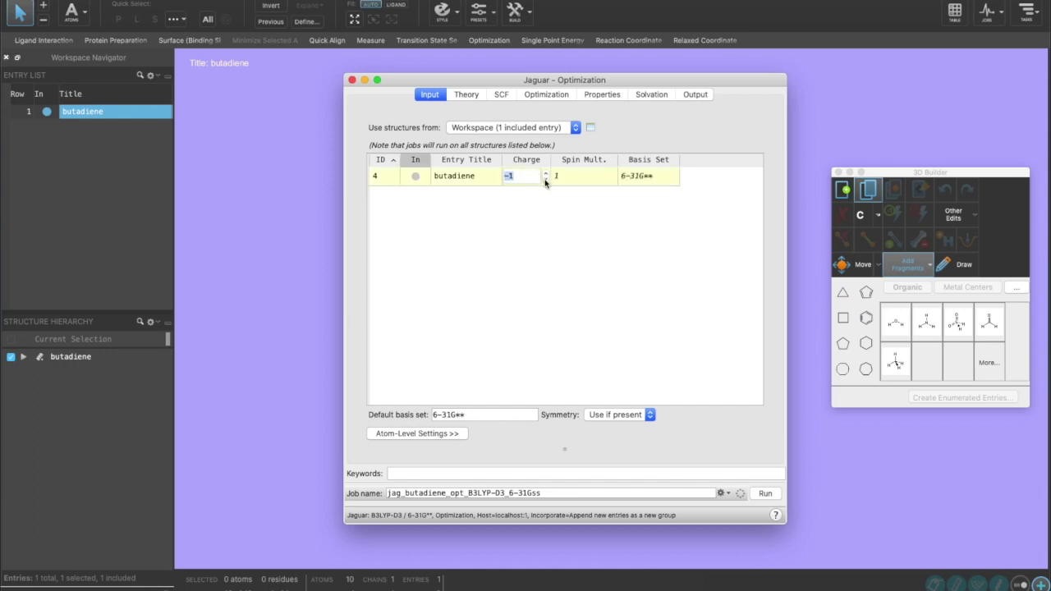
click(577, 226)
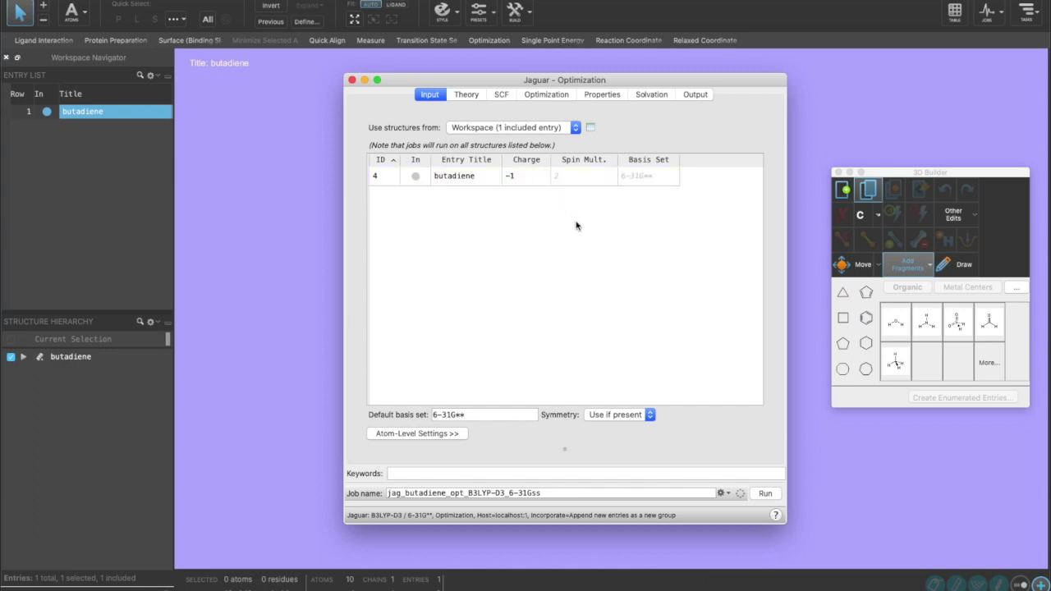
click(536, 180)
click(537, 179)
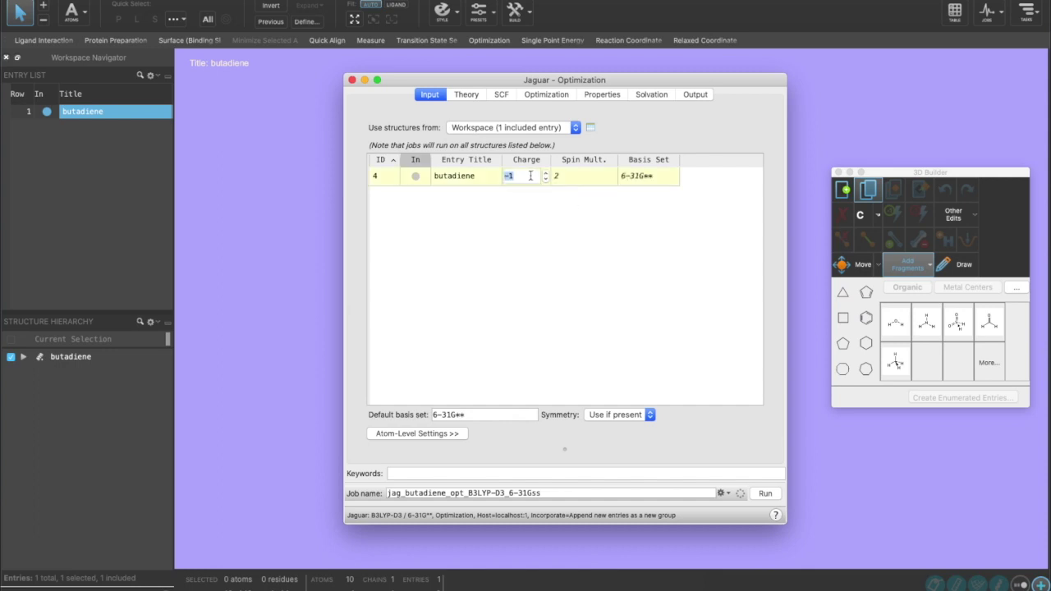
click(545, 174)
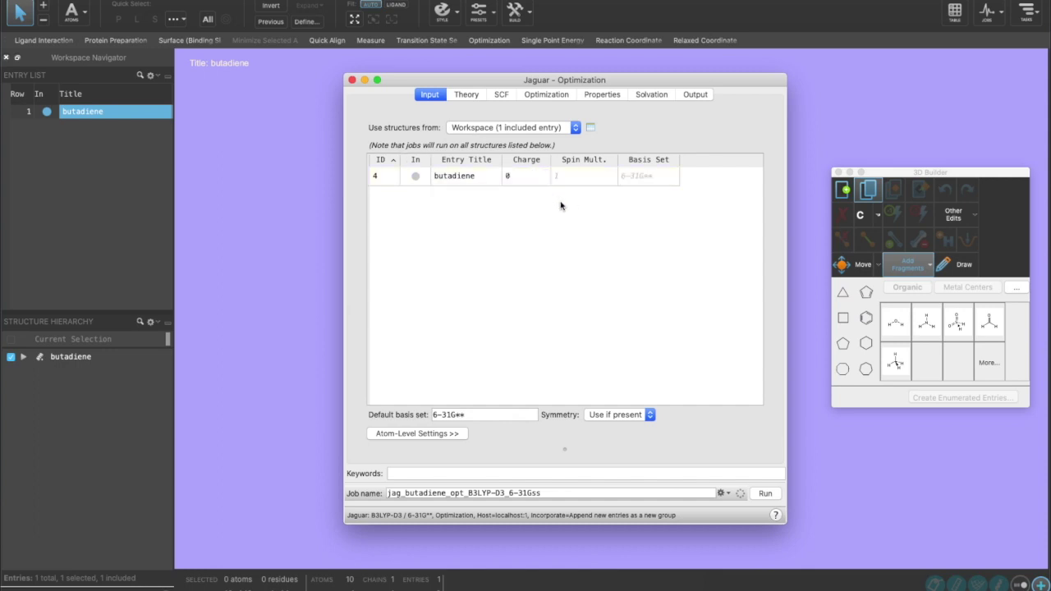
- Set butadiene's basis set to 6-31G with * polarization and + diffuse functions (6-31G*+)
click(657, 174)
click(644, 197)
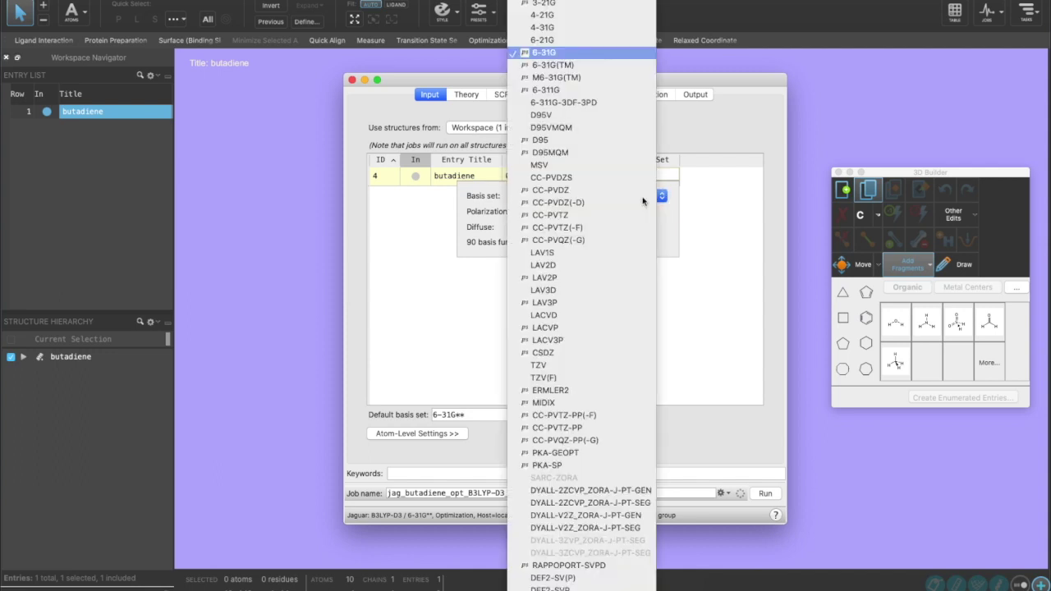
scroll(589, 291, down, 1)
scroll(589, 294, down, 5)
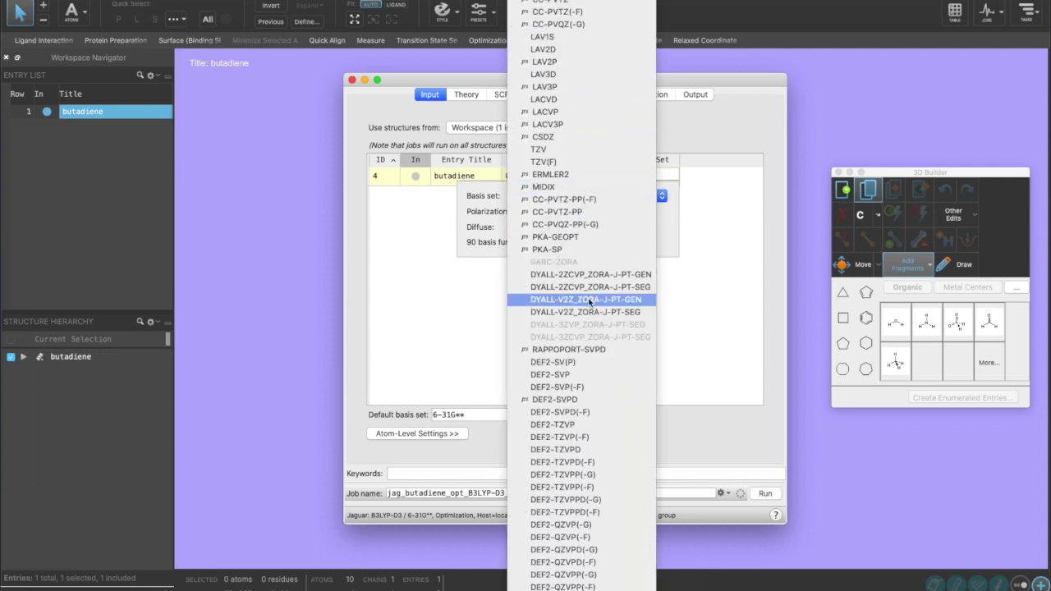
scroll(589, 304, up, 6)
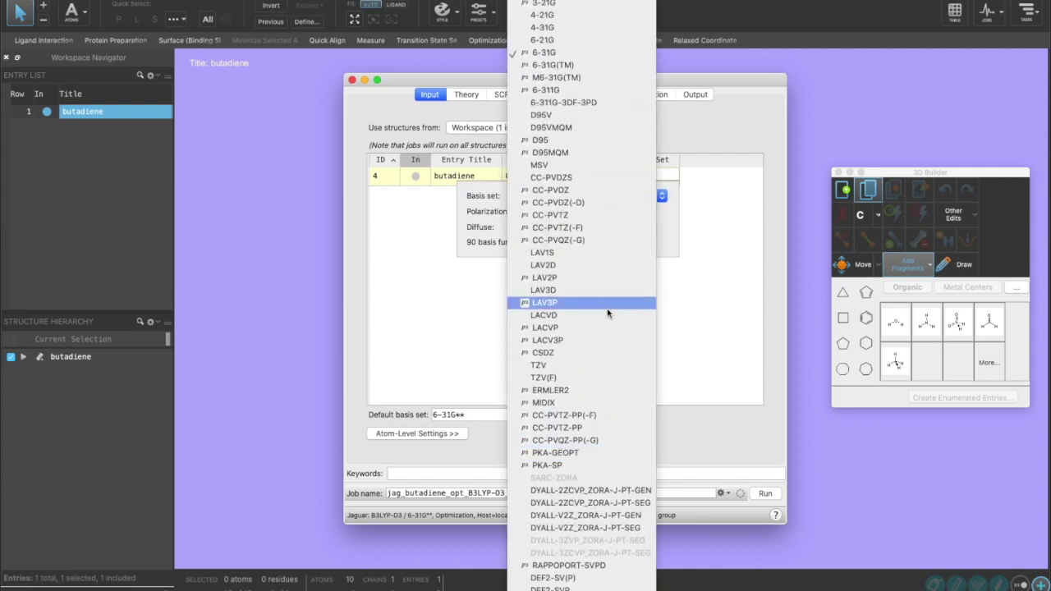
click(570, 52)
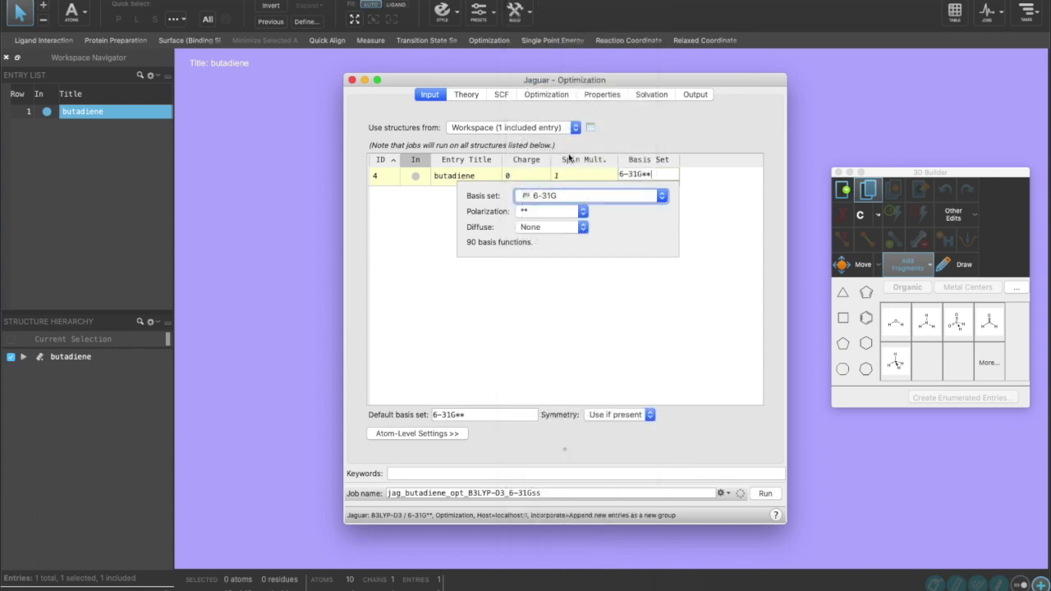
click(545, 215)
click(537, 202)
click(533, 228)
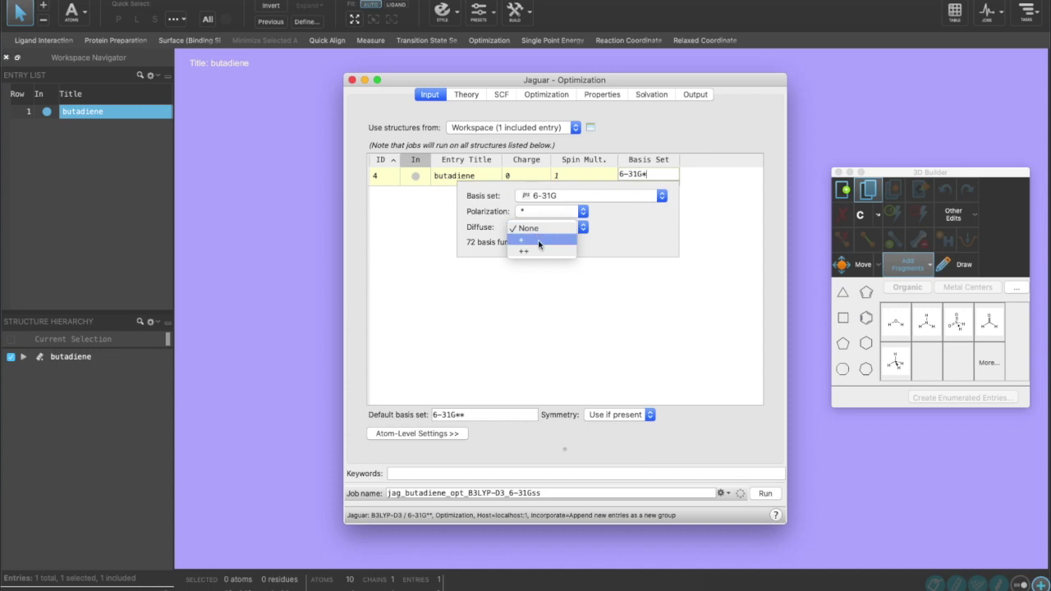
click(539, 243)
click(559, 276)
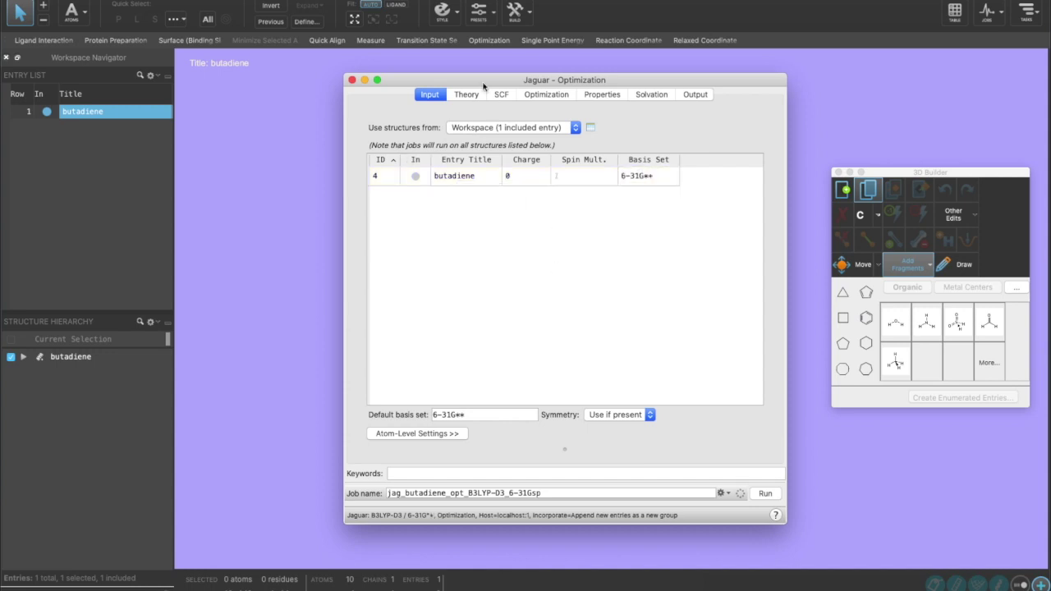
click(474, 96)
click(490, 121)
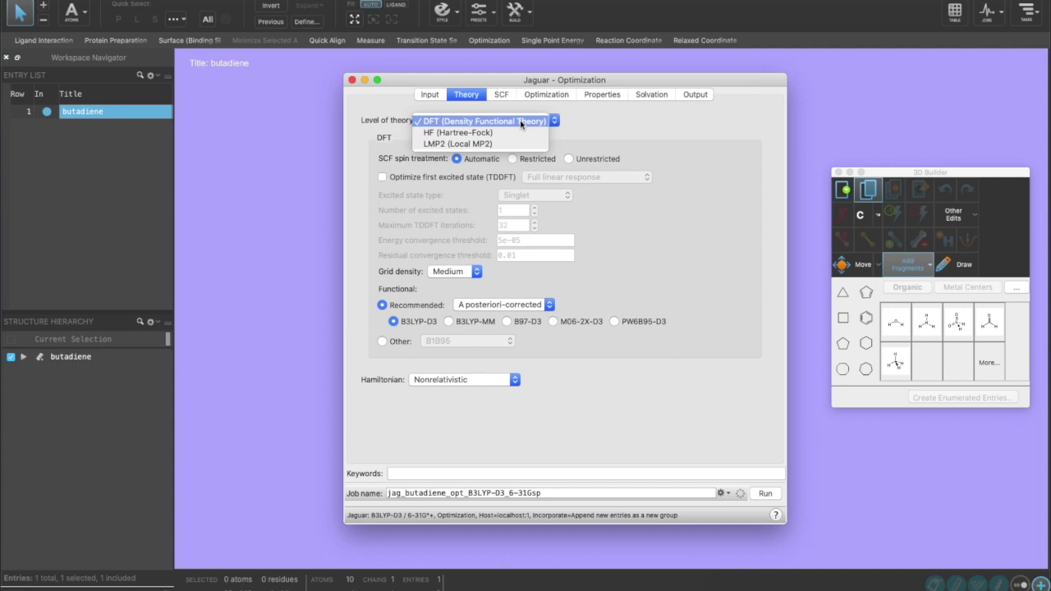
click(519, 121)
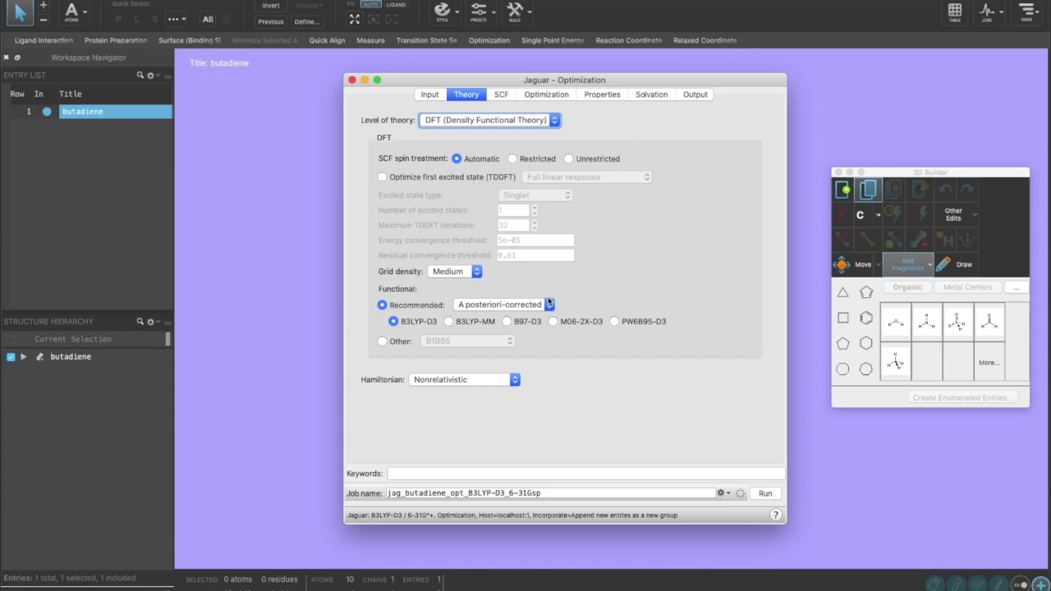
click(464, 273)
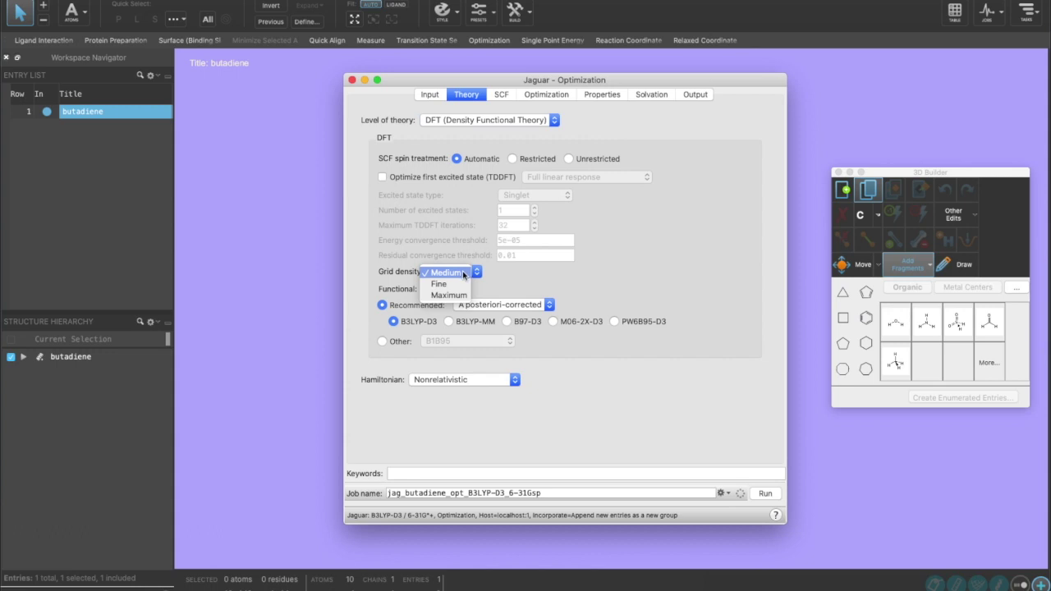
click(463, 274)
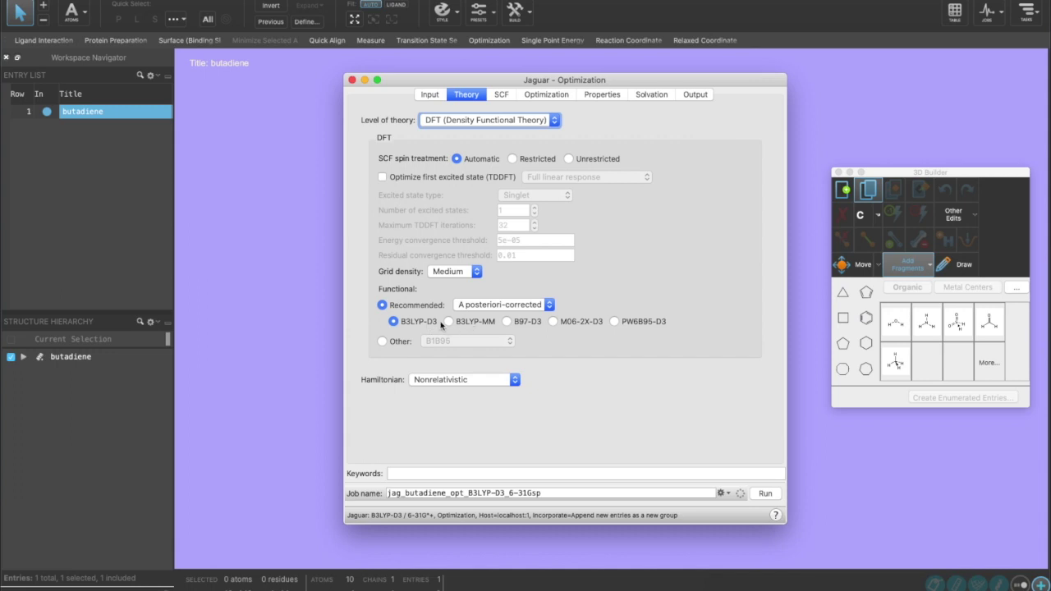
click(495, 305)
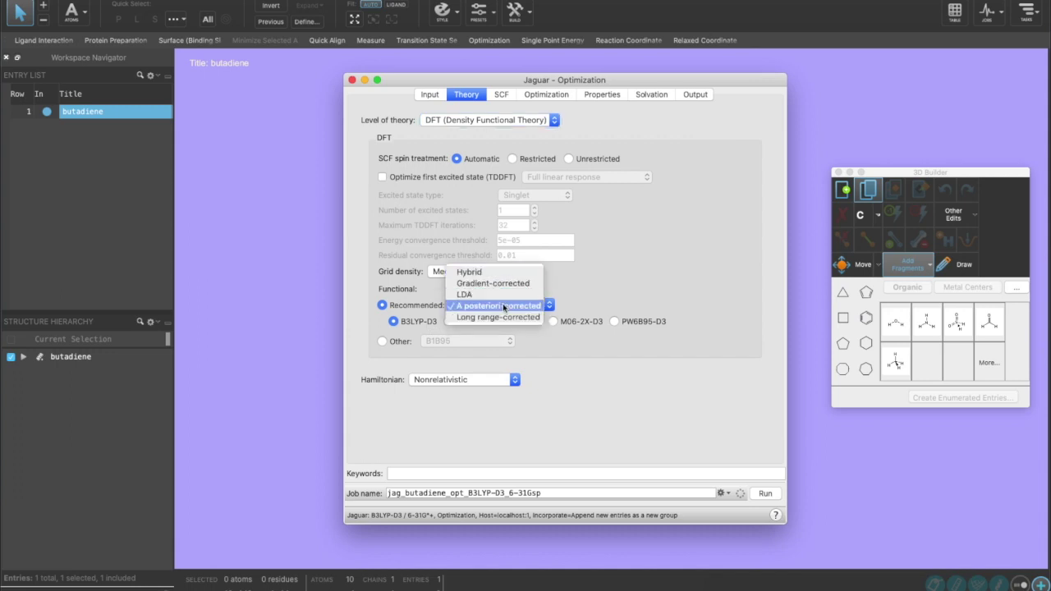
click(504, 306)
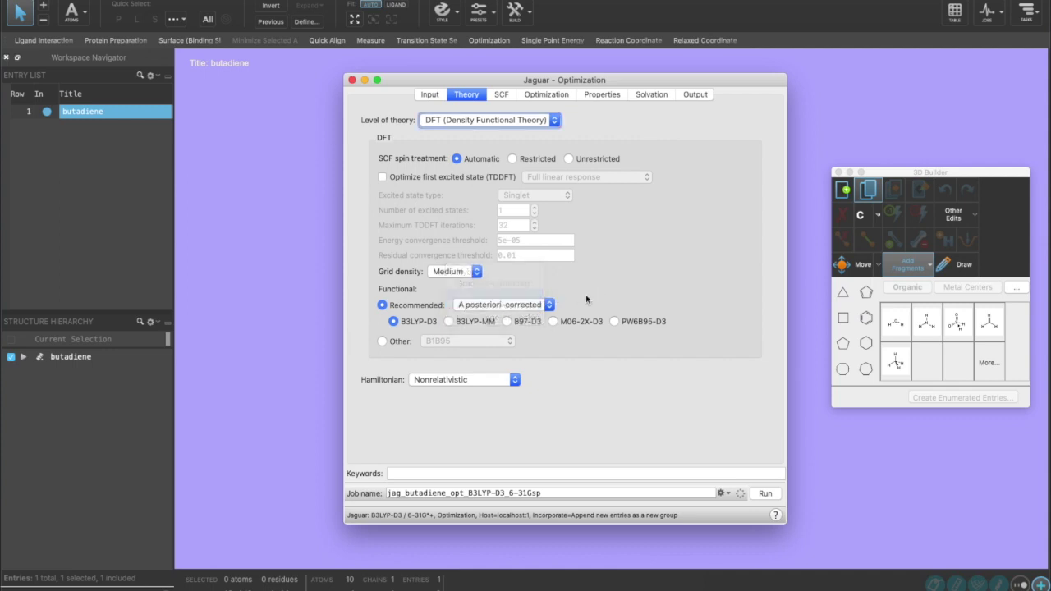
click(383, 341)
click(445, 342)
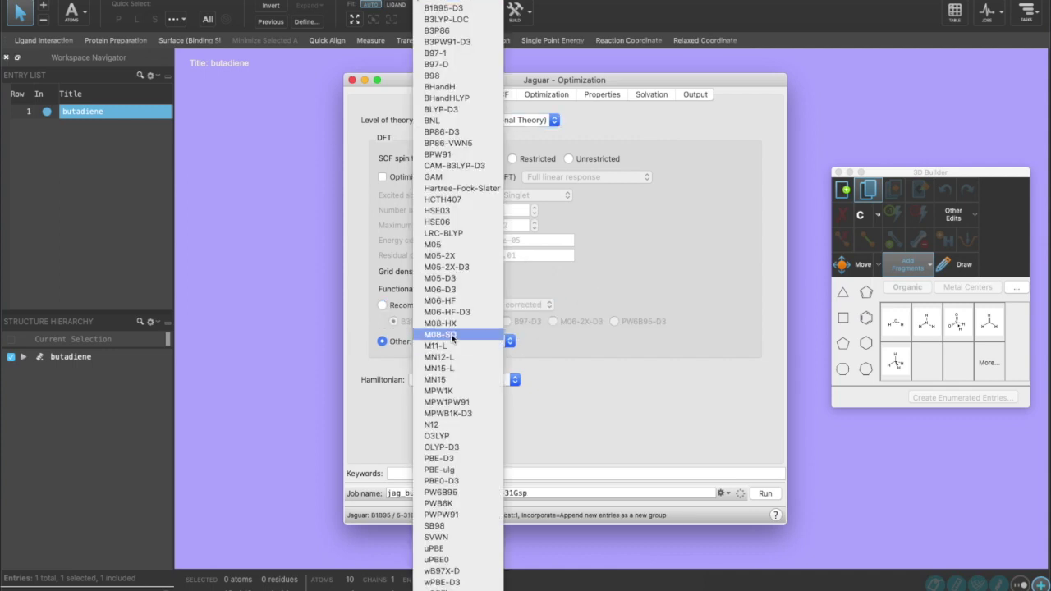
click(448, 312)
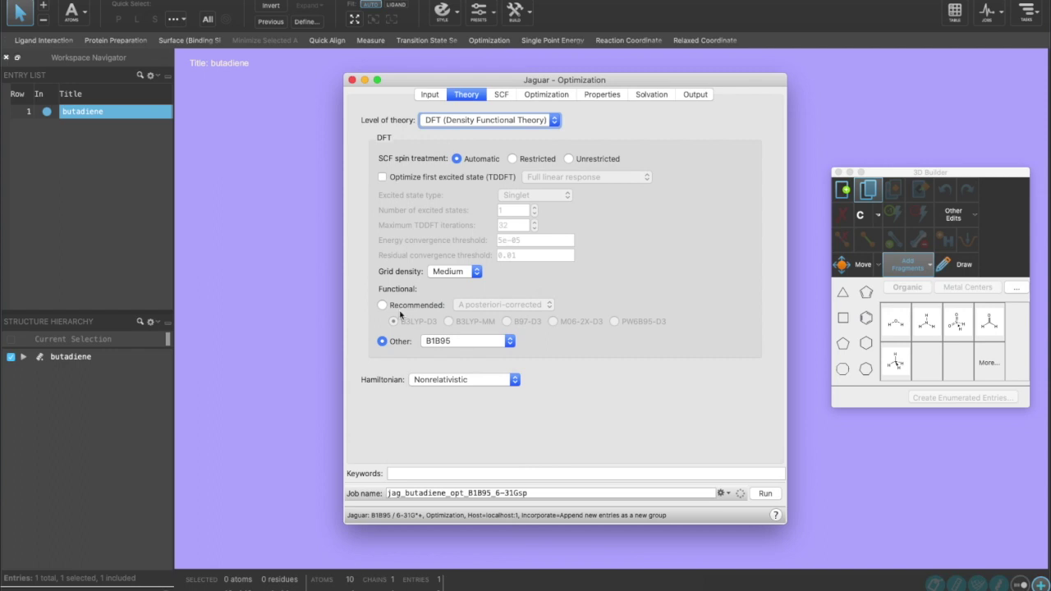
click(383, 304)
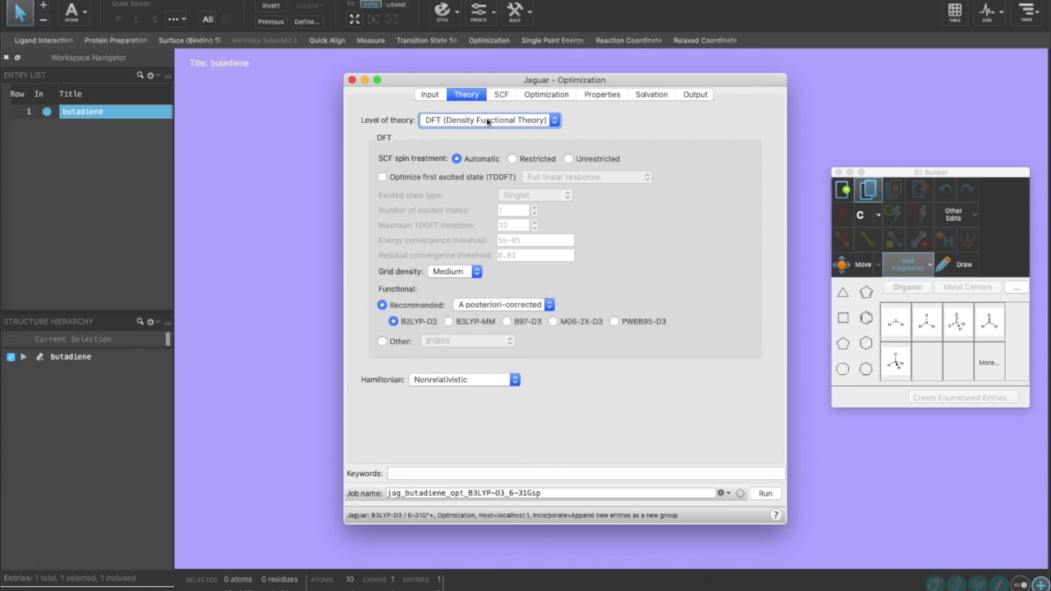
click(502, 94)
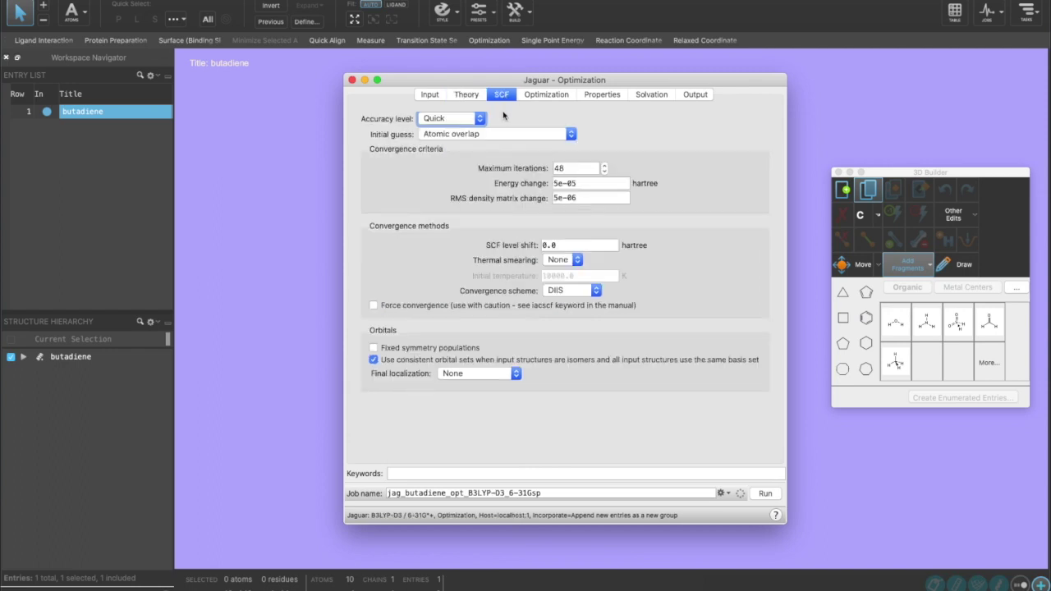
- Leave SCF accuracy at Quick and the initial guess at Atomic overlap
click(477, 121)
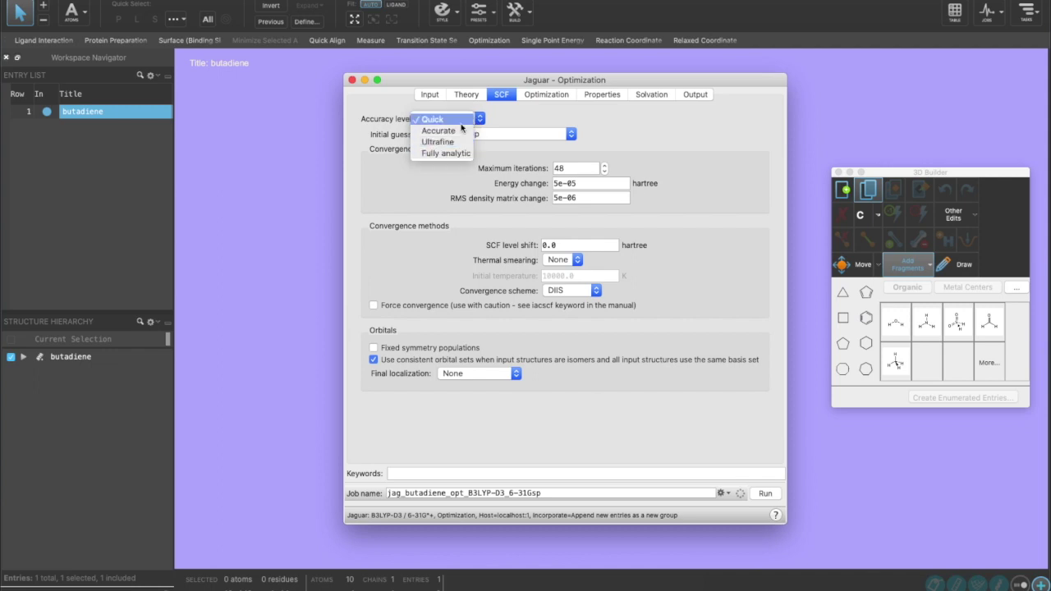
key(Escape)
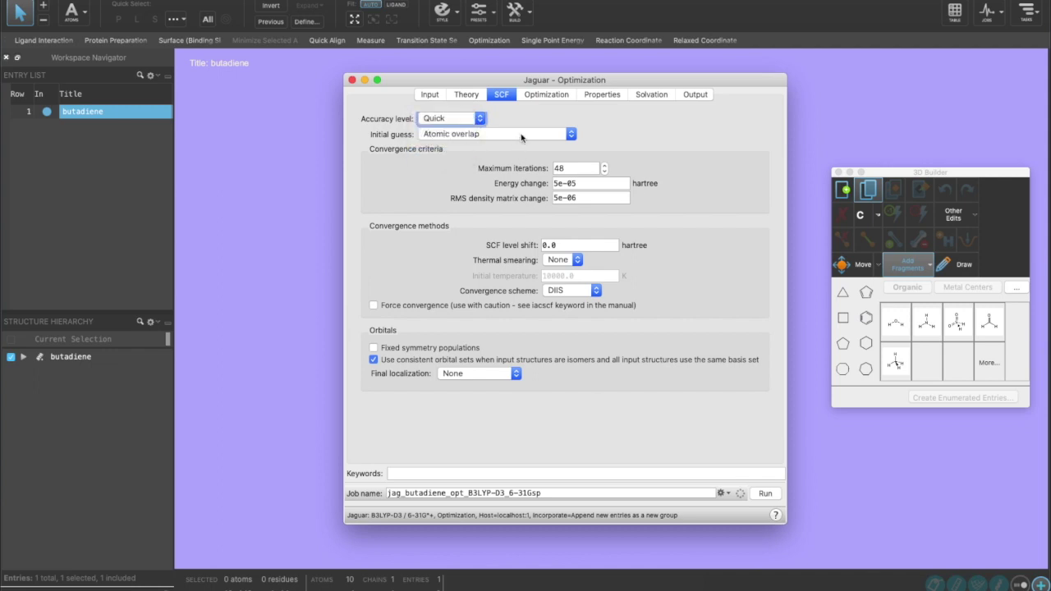
click(520, 135)
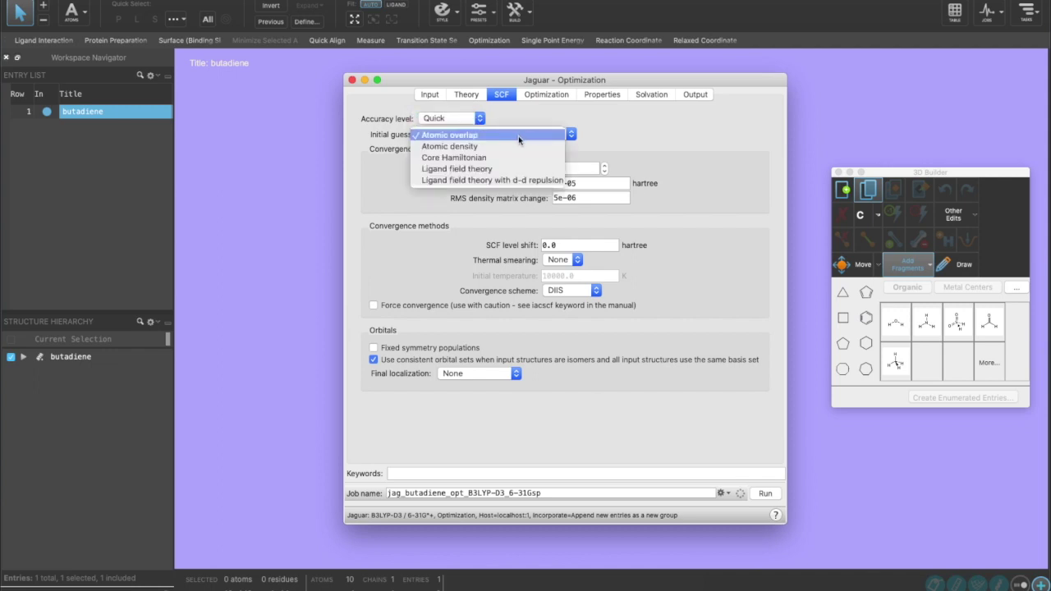
click(518, 136)
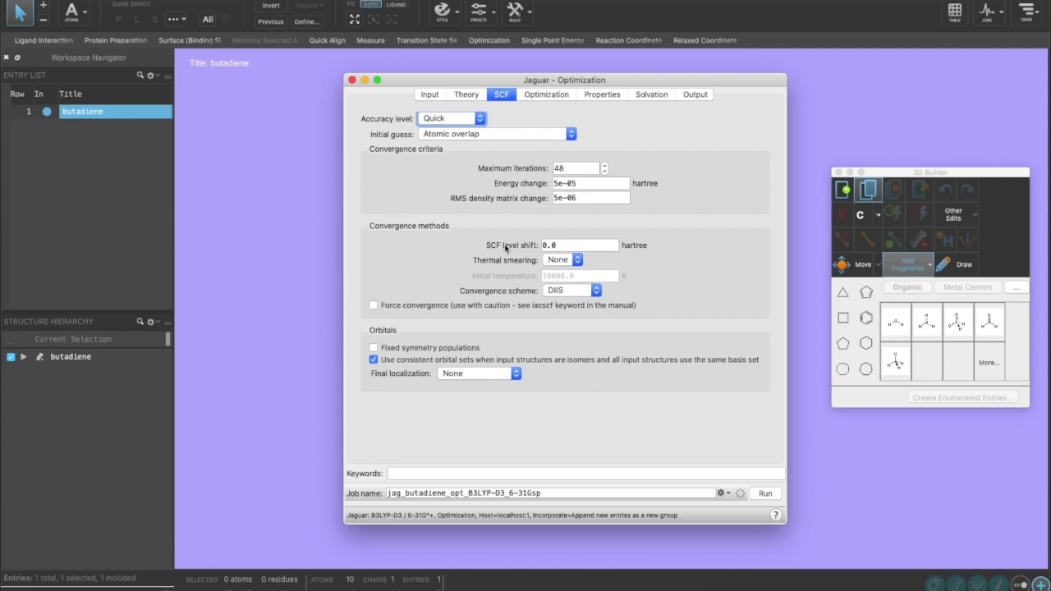
click(547, 96)
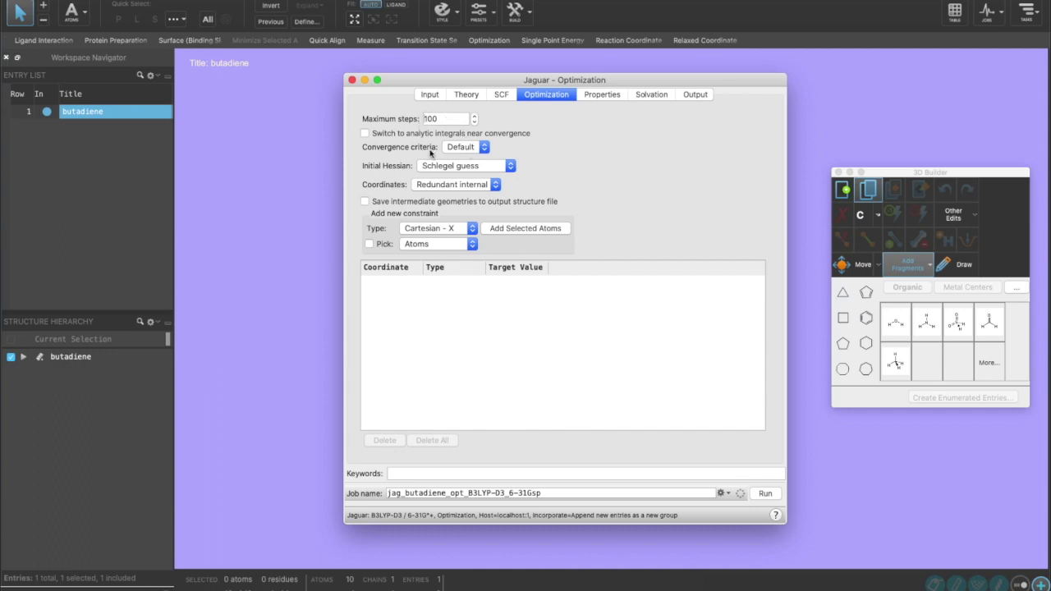
- Keep Default convergence, then add and remove a Cartesian XYZ constraint on C3
click(469, 151)
click(473, 151)
drag(428, 86, 694, 90)
click(697, 234)
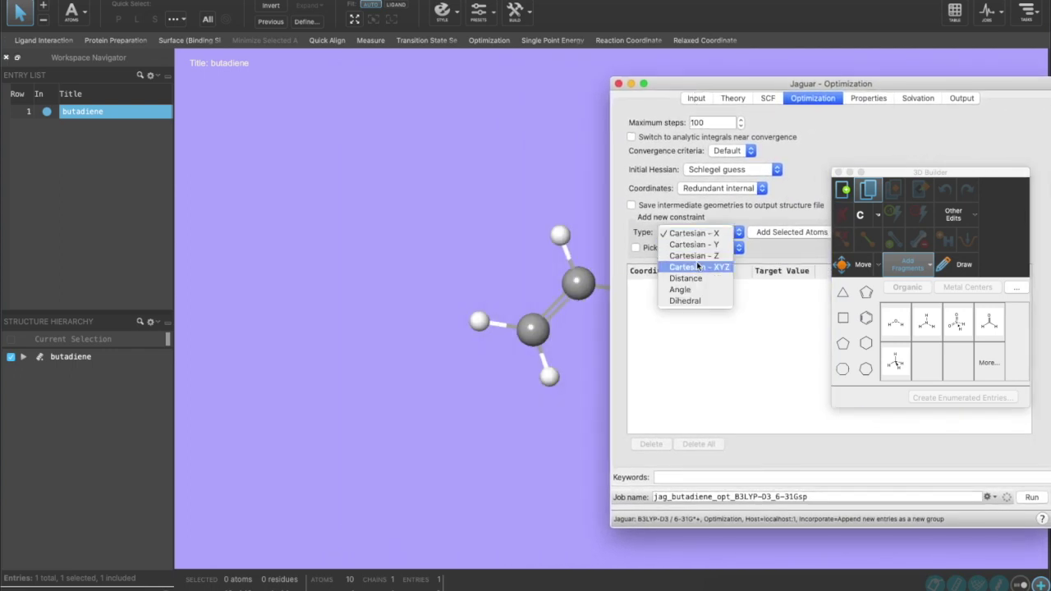
click(696, 268)
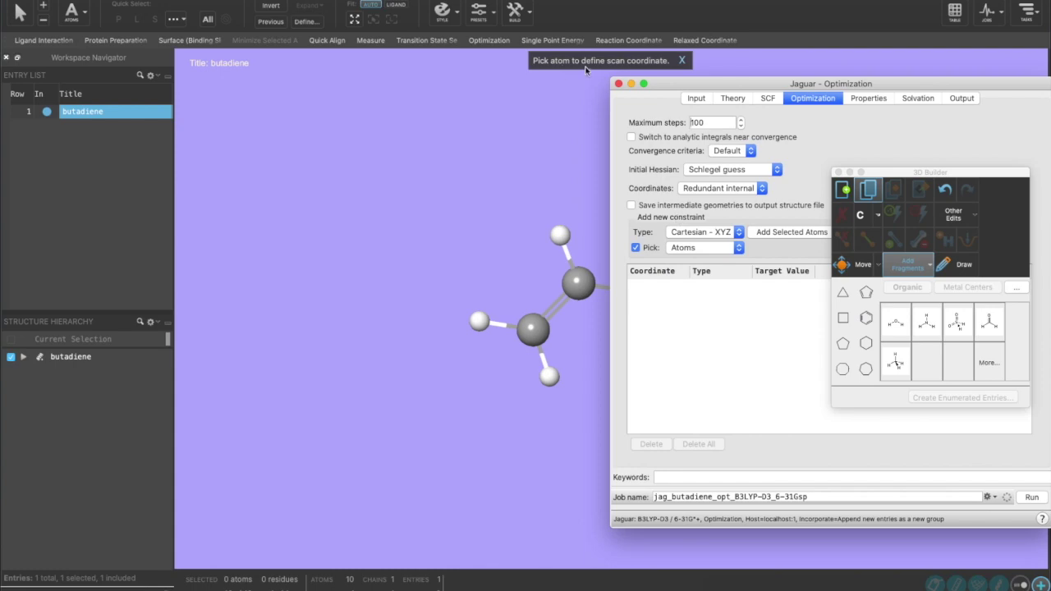
click(579, 286)
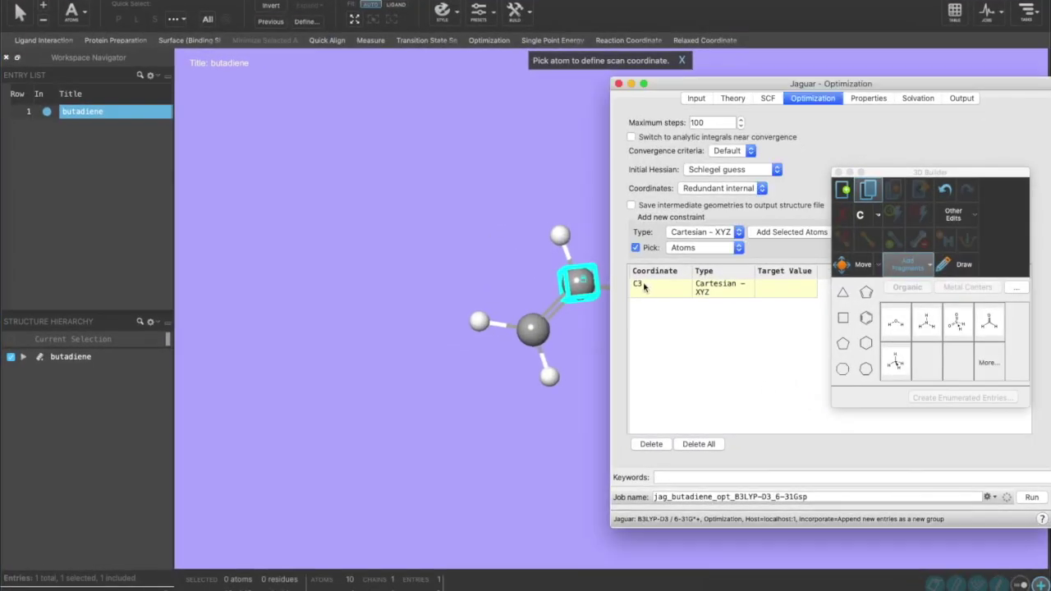
click(643, 445)
- Add and then delete a C3–C1 distance constraint, leaving the constraints list empty
click(702, 233)
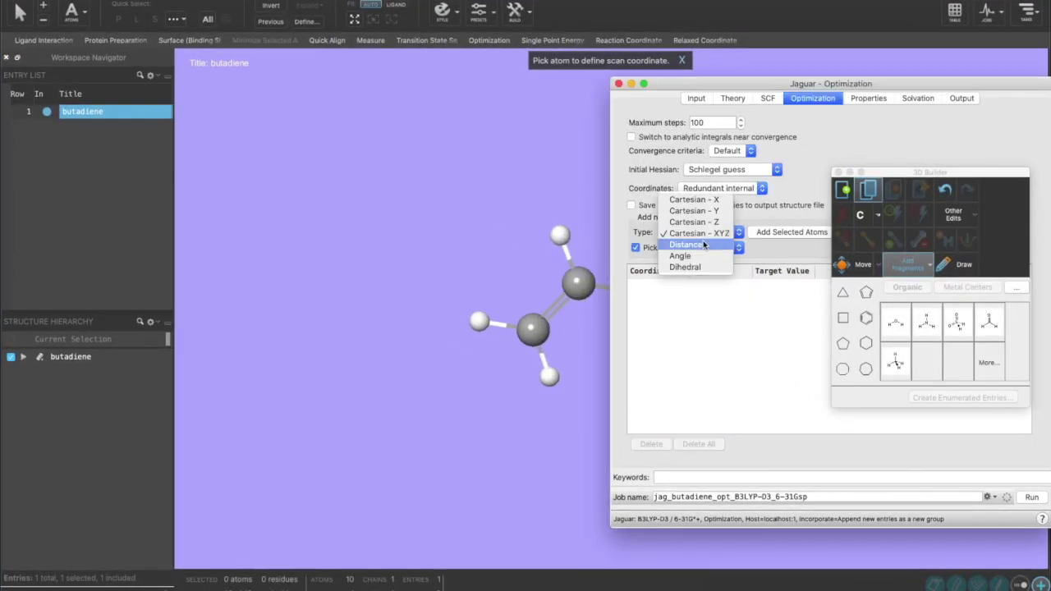
click(704, 243)
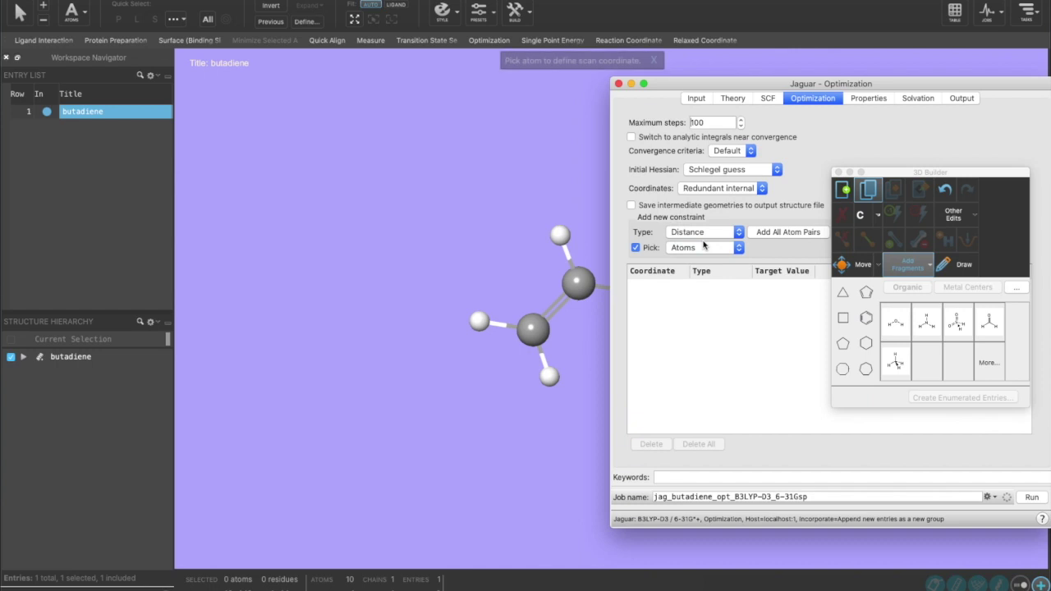
click(547, 318)
click(578, 283)
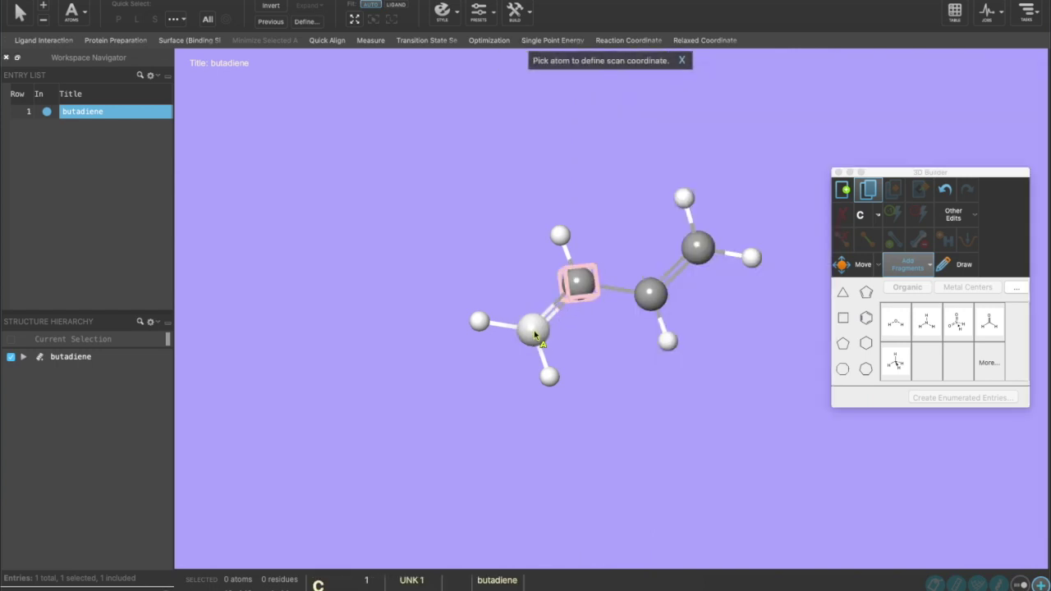
click(533, 329)
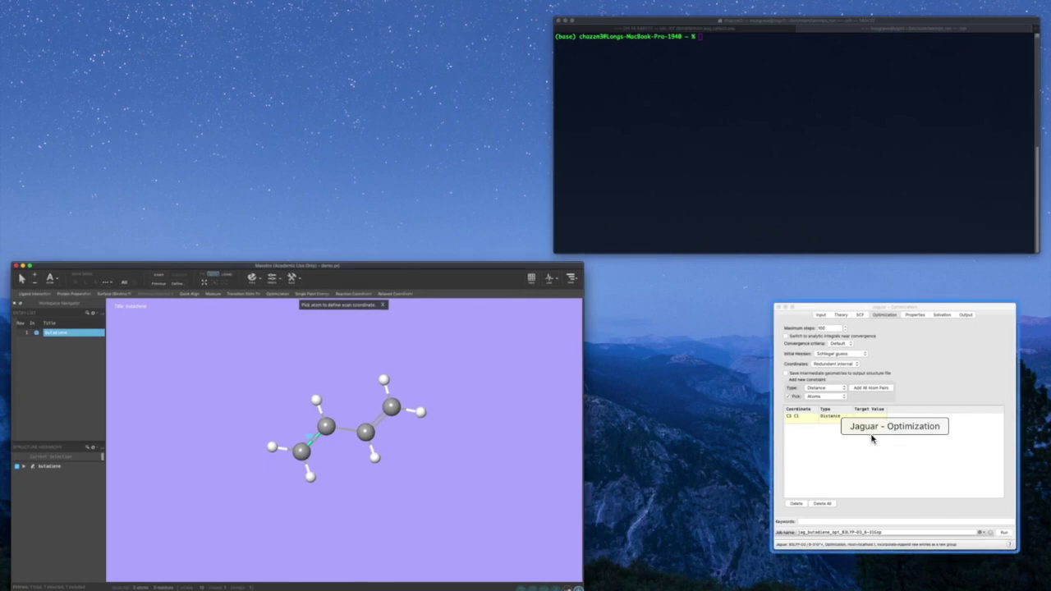
click(701, 350)
click(655, 445)
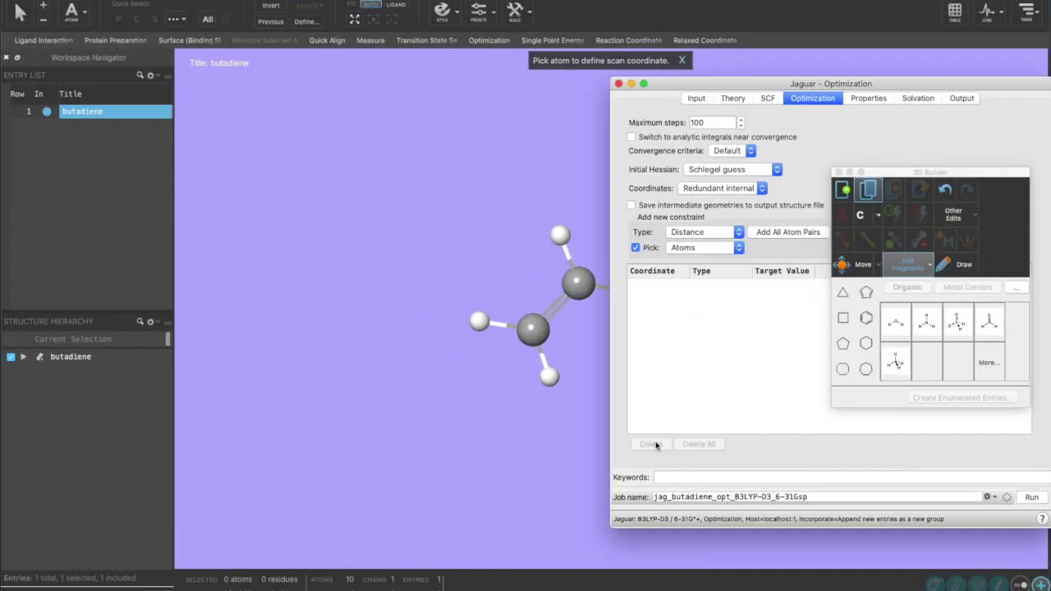
drag(793, 86, 638, 62)
- Enable vibrational frequencies, surfaces (no MO or spin density surfaces) and Mulliken populations
click(711, 74)
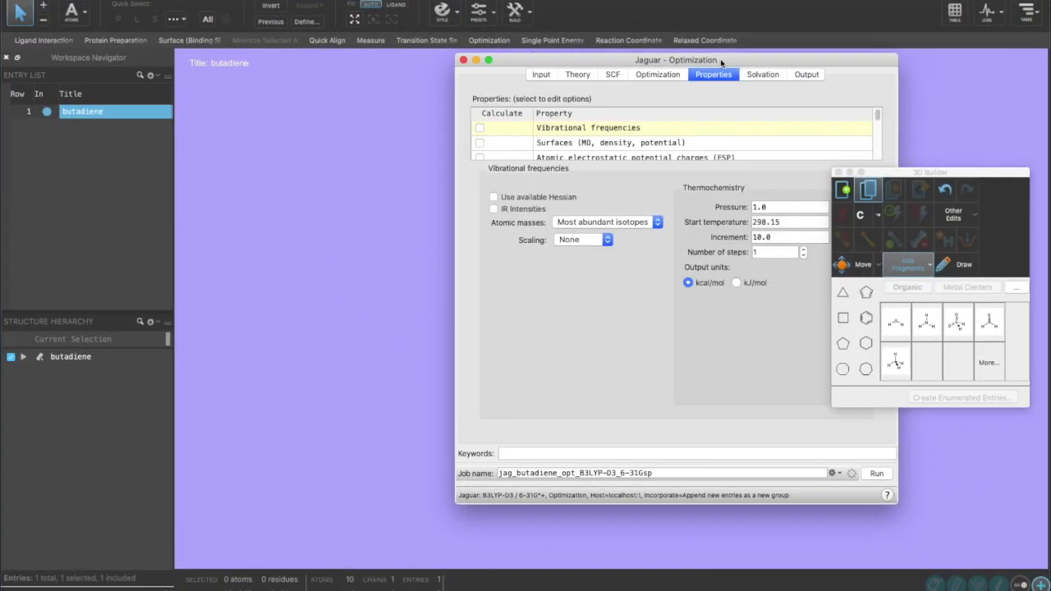
drag(721, 59, 608, 82)
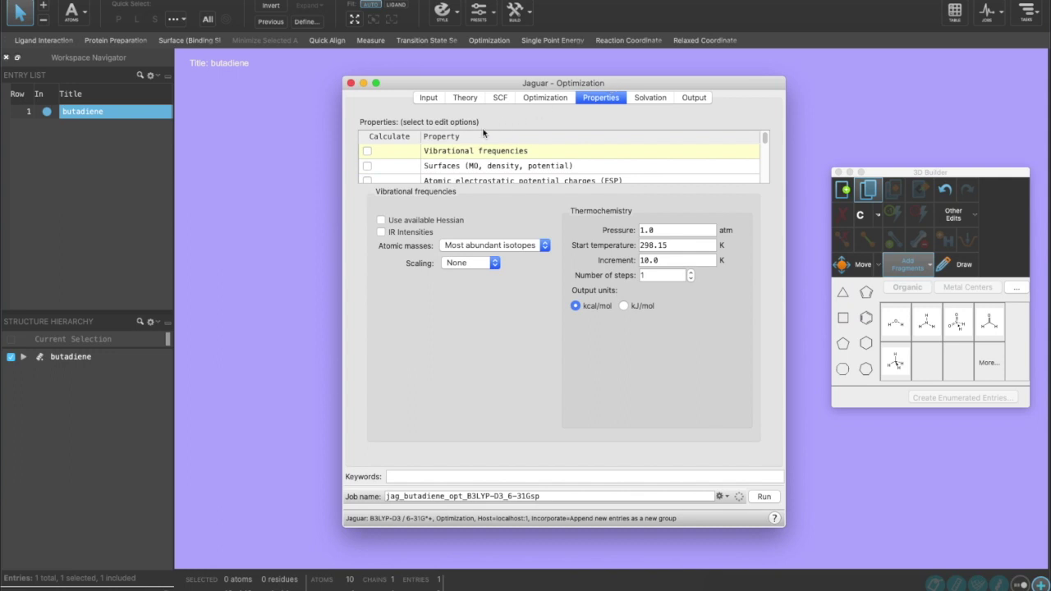
click(367, 152)
click(401, 168)
click(367, 166)
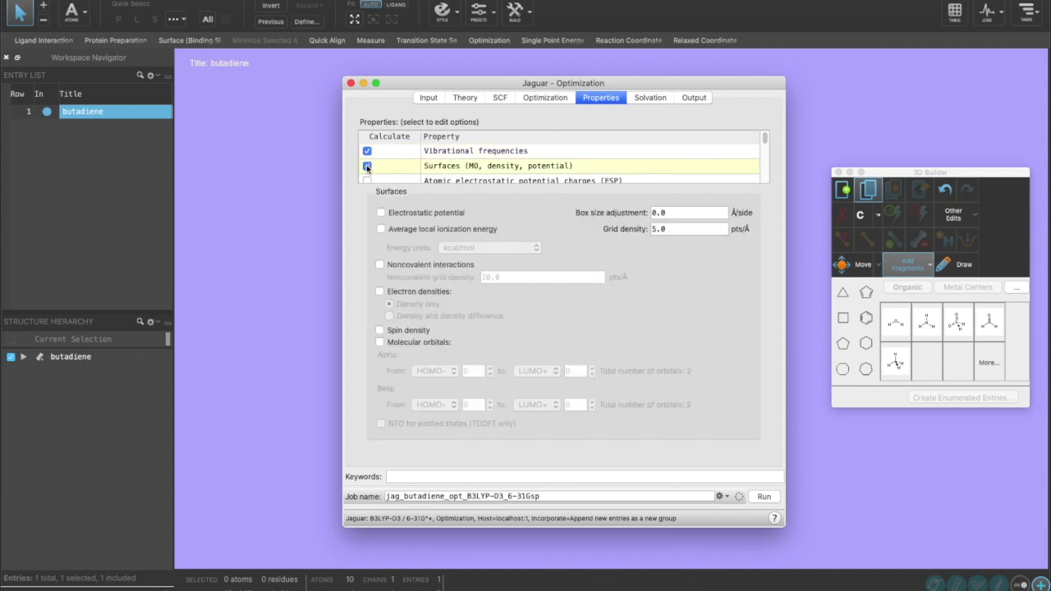
click(380, 343)
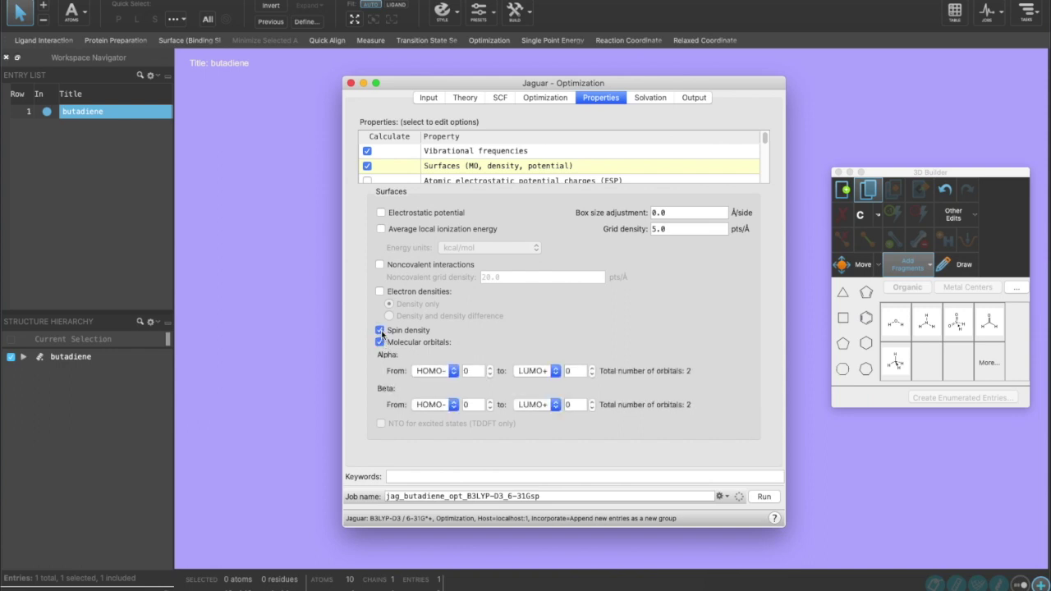
click(381, 330)
click(380, 341)
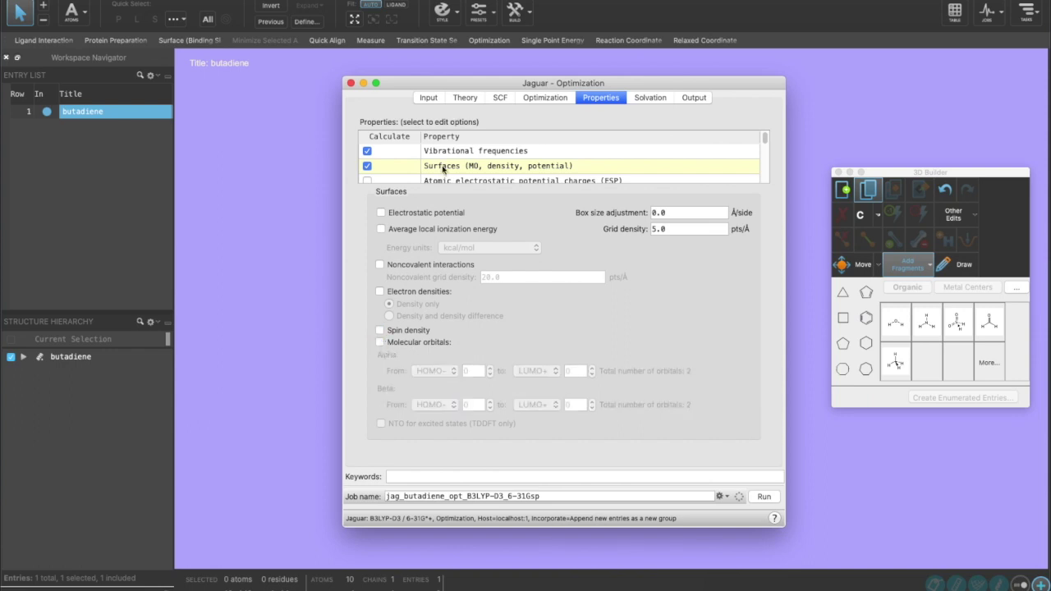
scroll(442, 169, down, 2)
click(367, 165)
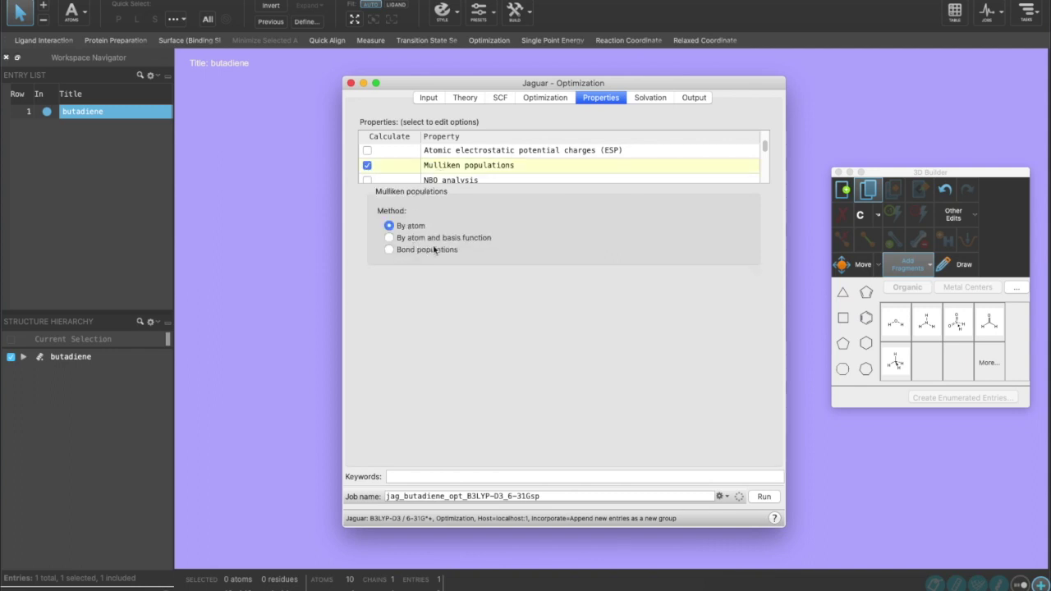
scroll(481, 179, down, 5)
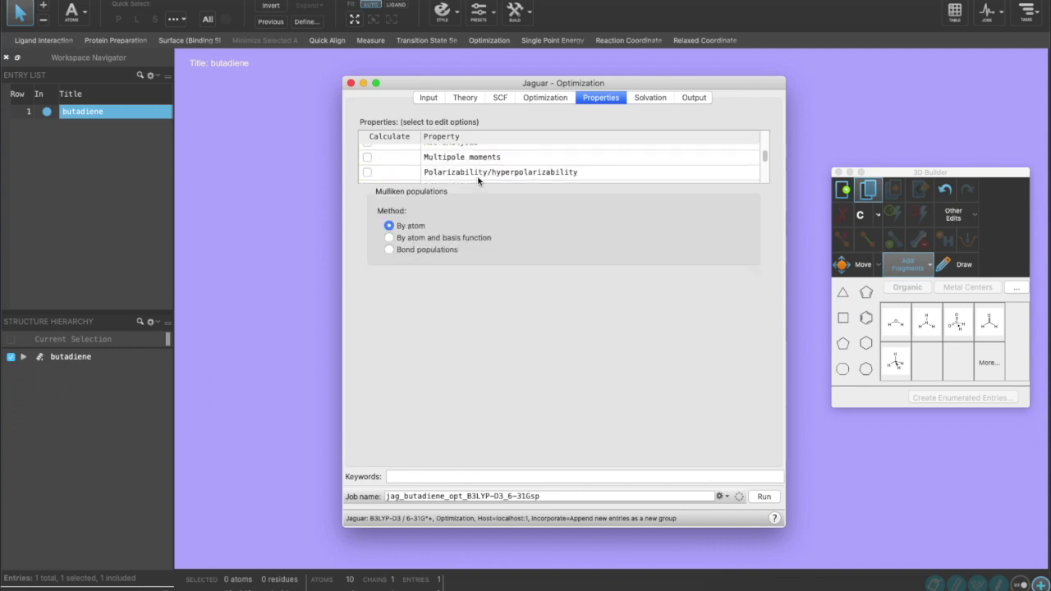
click(654, 100)
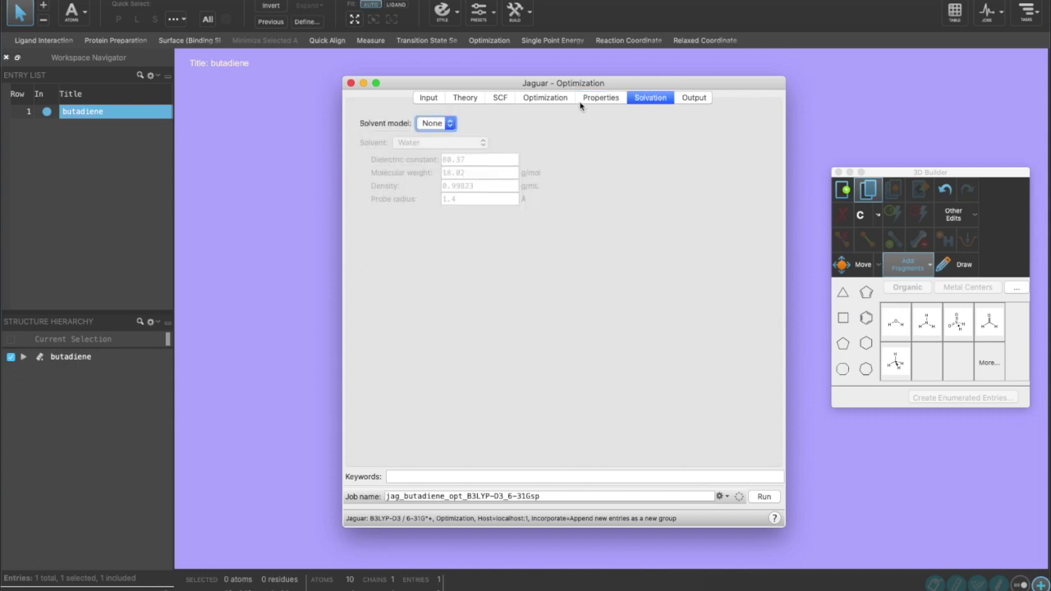
- Set the solvent model to PBF and keep Water as the solvent
click(441, 123)
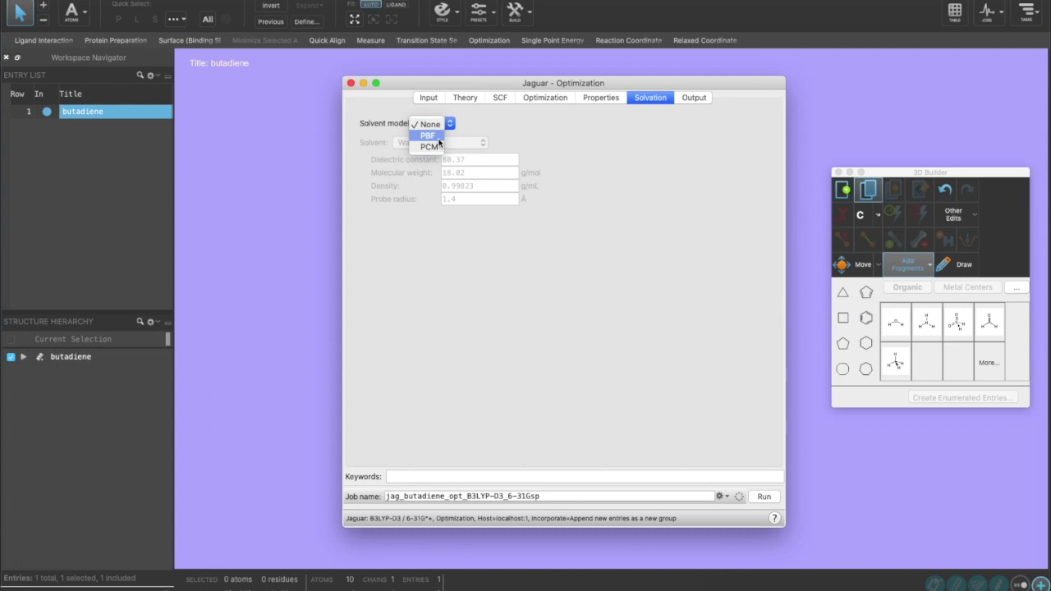
click(436, 137)
click(449, 144)
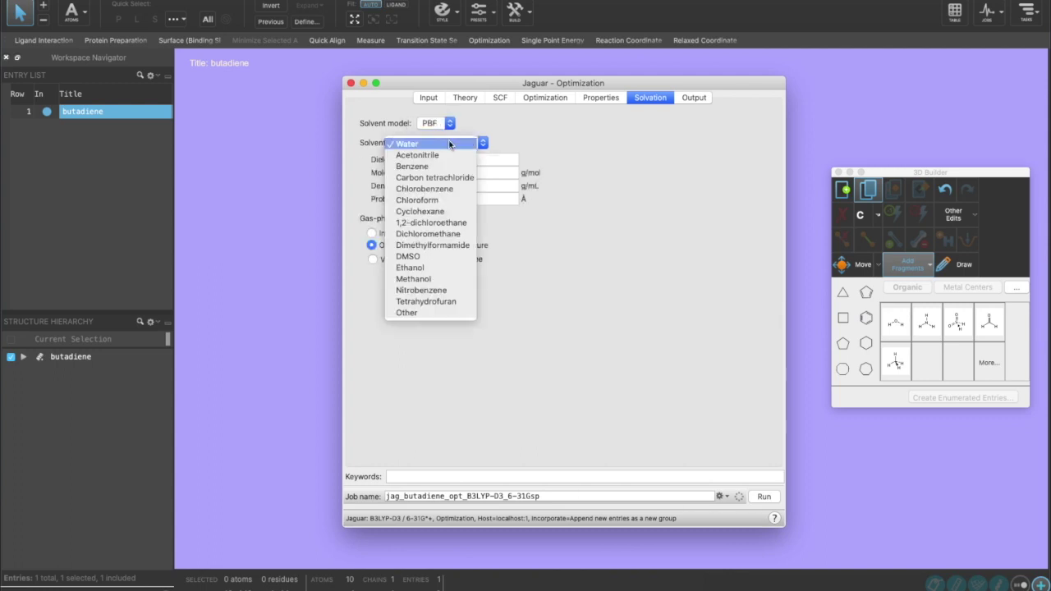
click(449, 145)
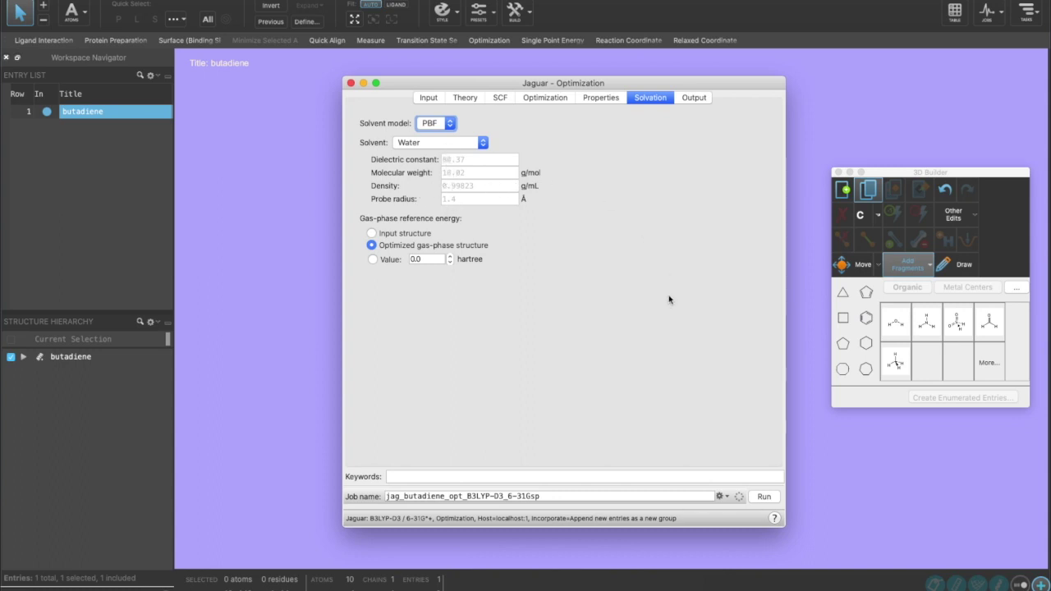
- Show the Jaguar input file text, select all of it, and bring Terminal forward
click(727, 497)
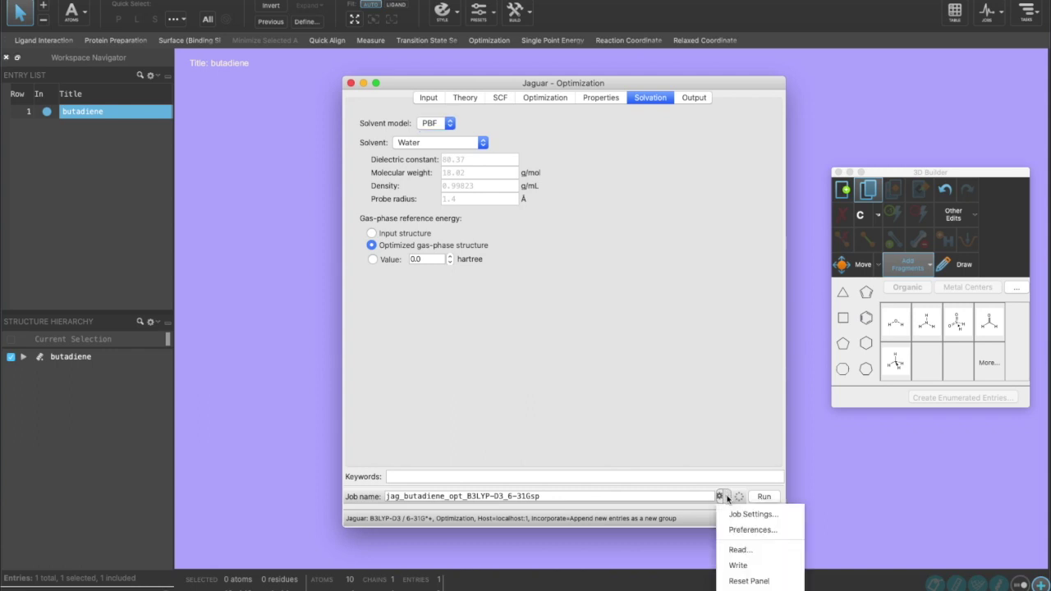
click(728, 586)
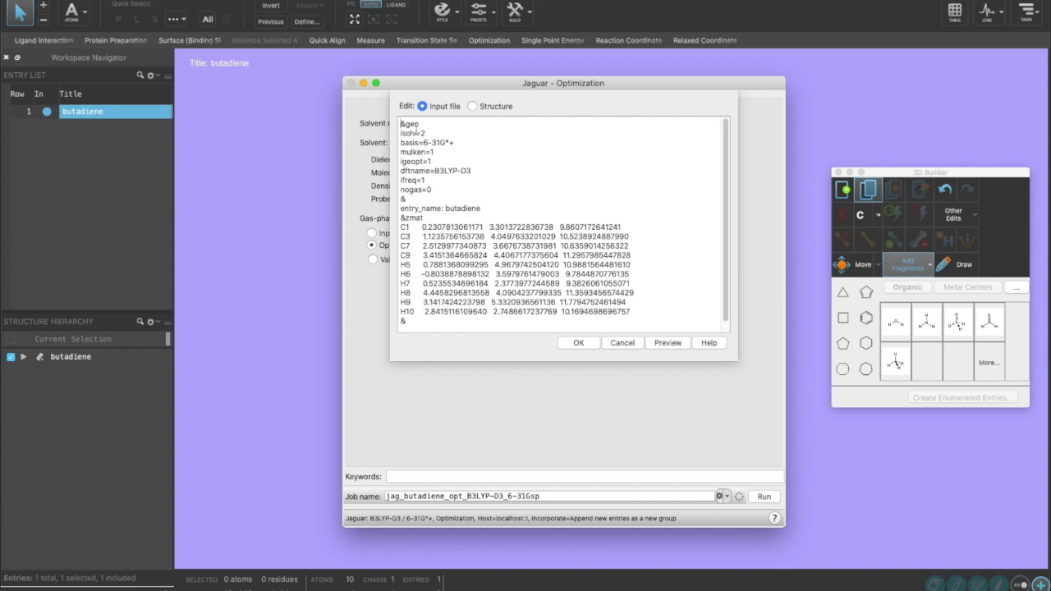
drag(400, 133, 386, 160)
drag(406, 321, 347, 123)
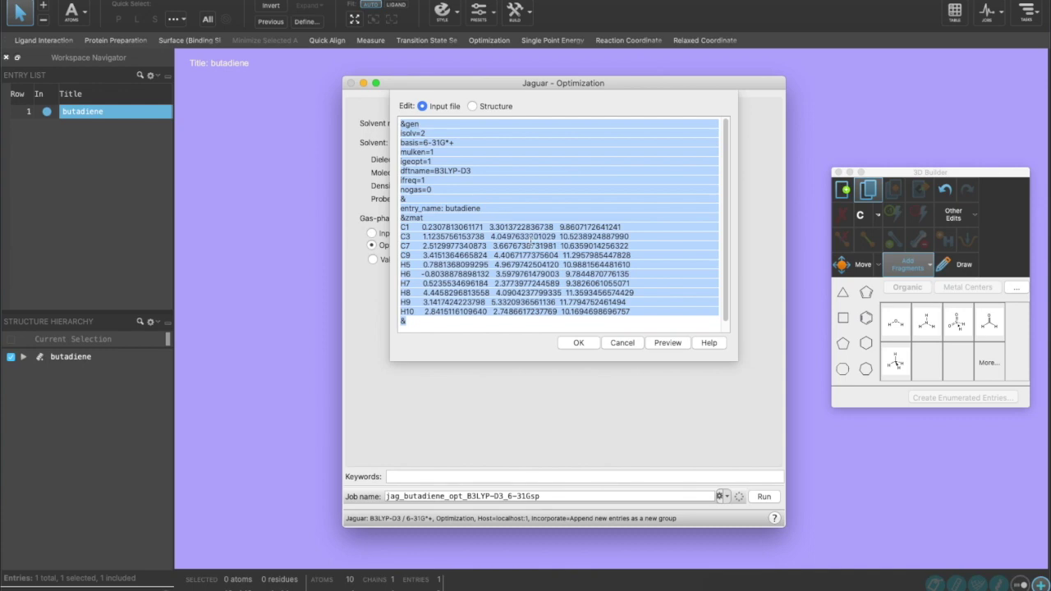
key(ctrl+Up)
click(670, 145)
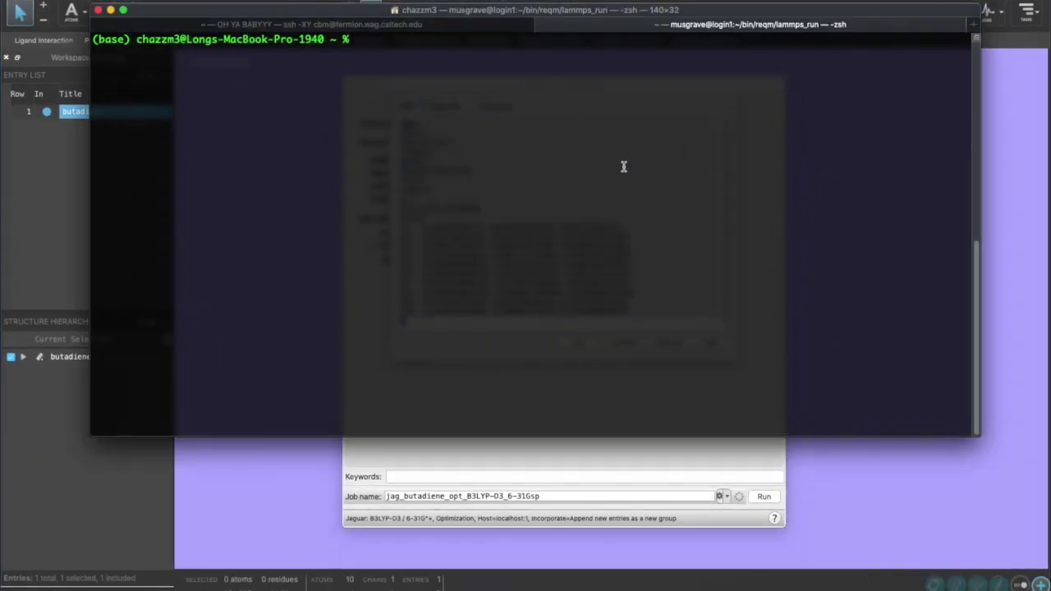
- SSH into the atom.wag.caltech.edu cluster with your username and password
text(ssh cbm@atom)
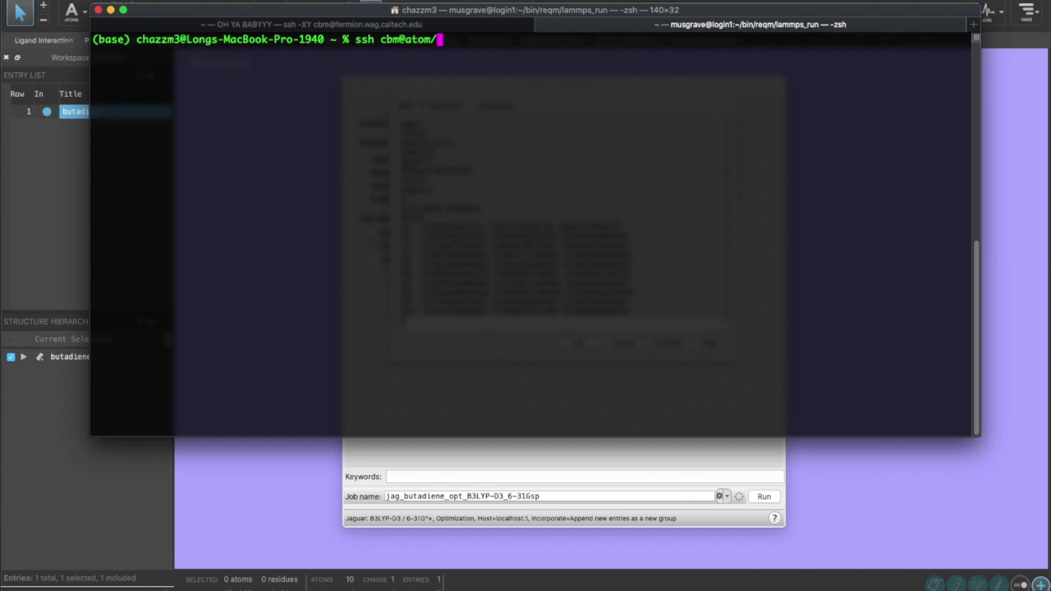
text(.wag.caltech.edu)
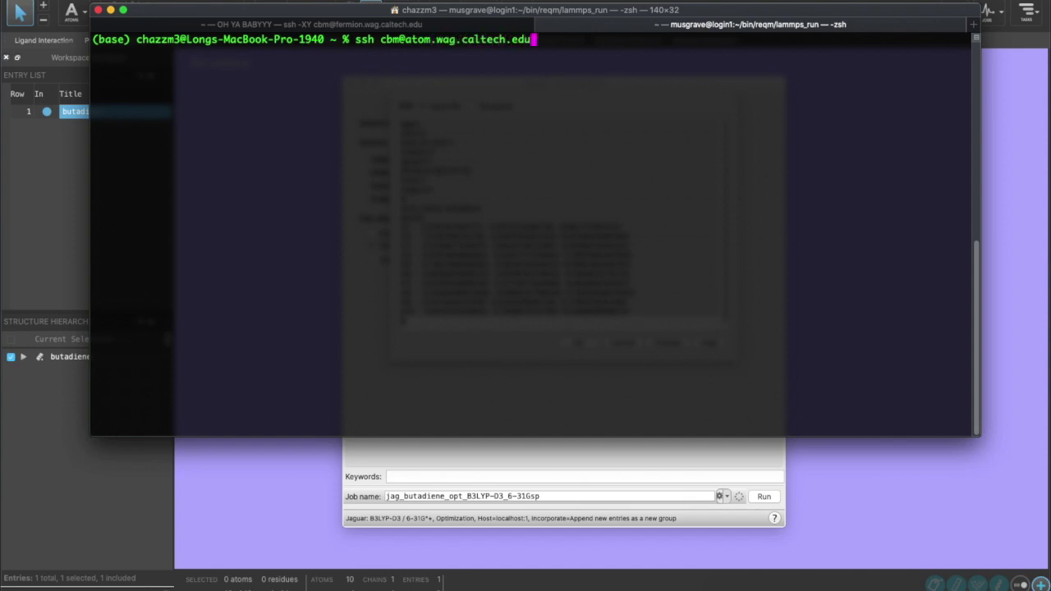
key(Return)
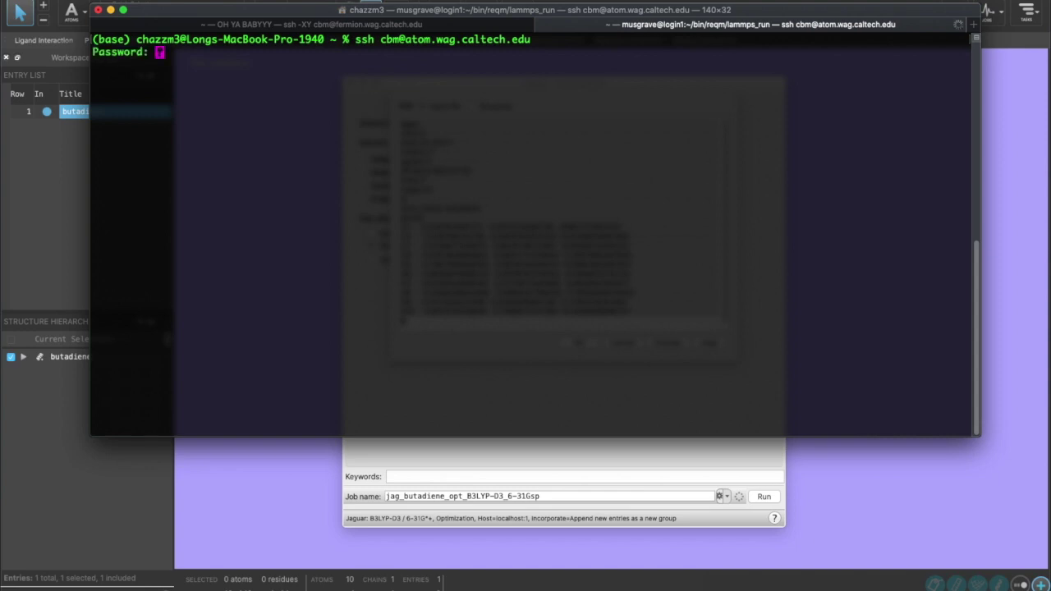
key(Return)
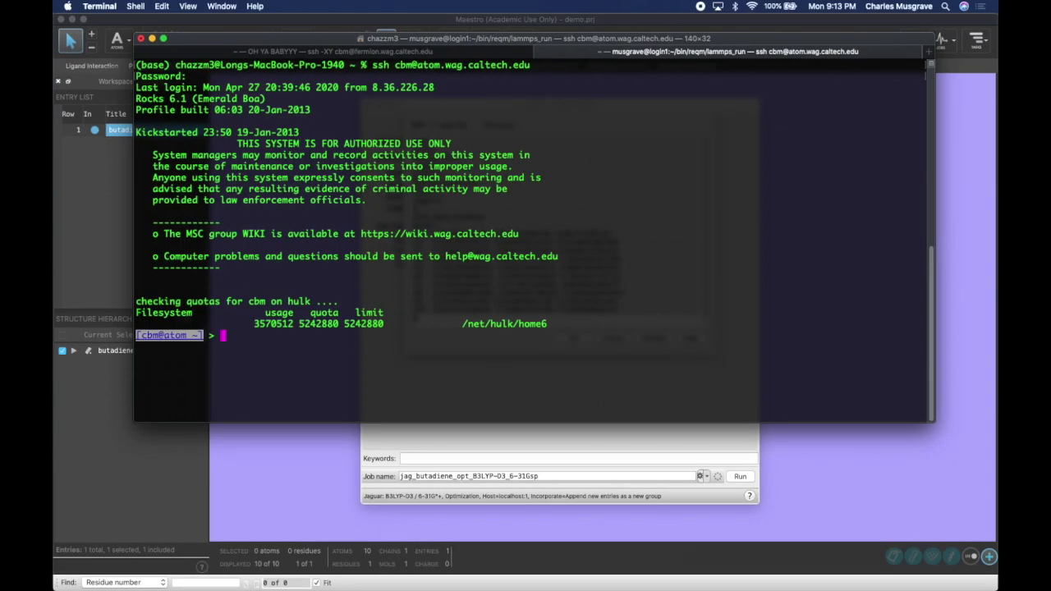
- Create an HW1 folder and list the home folder to confirm it
text(md)
key(BackSpace)
text(kdir HW1)
key(Return)
text(ls)
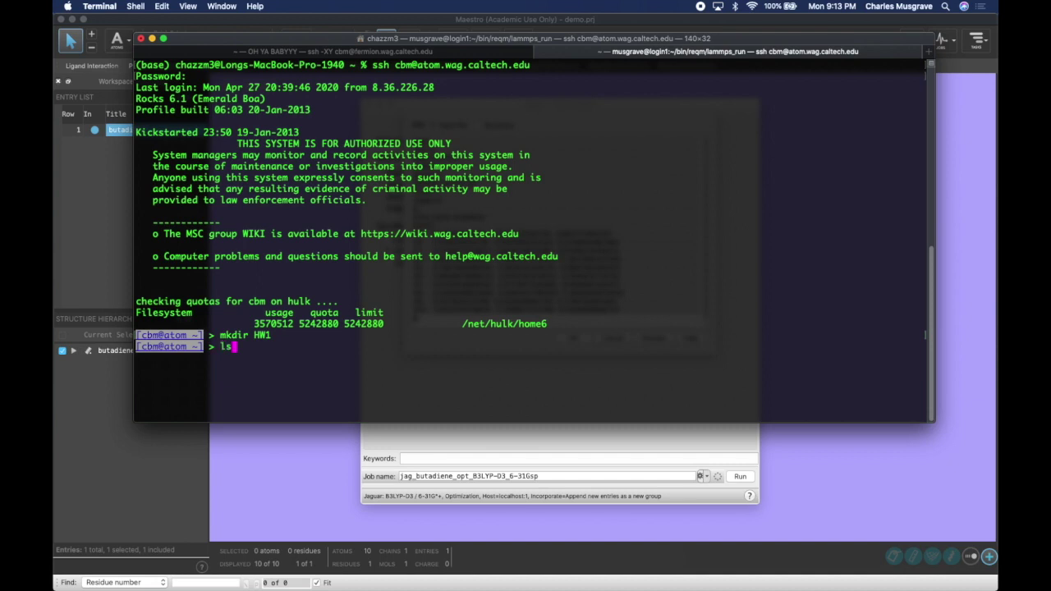
key(Return)
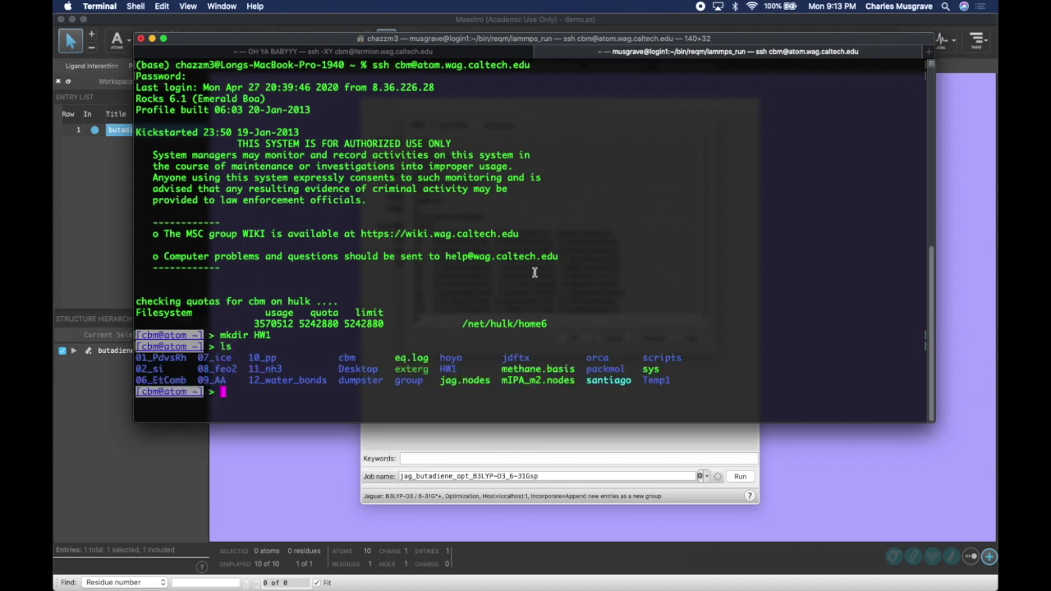
drag(462, 370, 428, 370)
click(429, 403)
- Move into HW1, check its path and that it's empty, then type vi butadiene.in
text(cd H)
key(Tab)
key(Return)
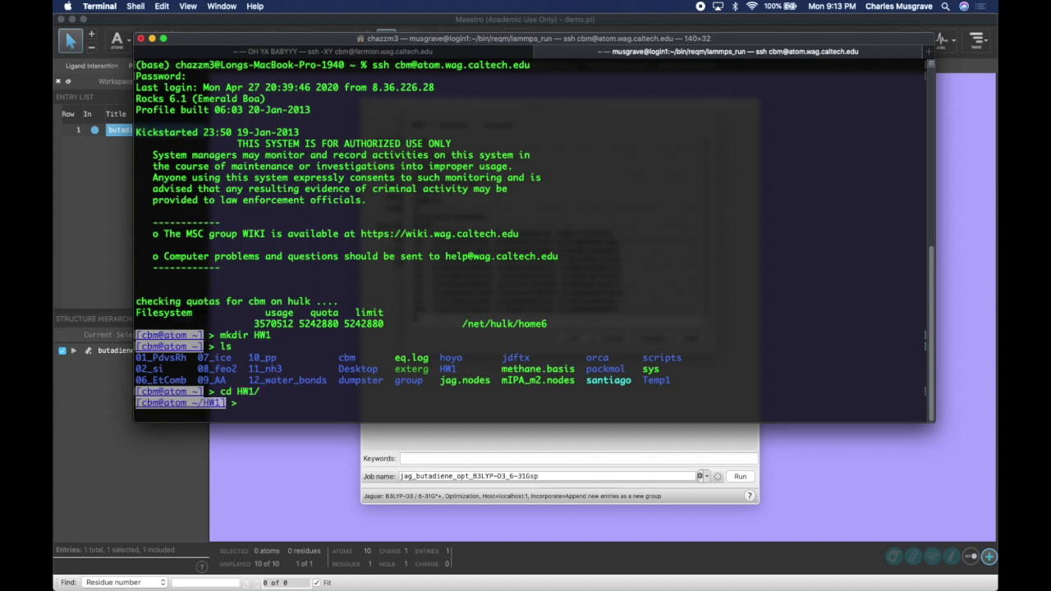
text(pwd)
key(Return)
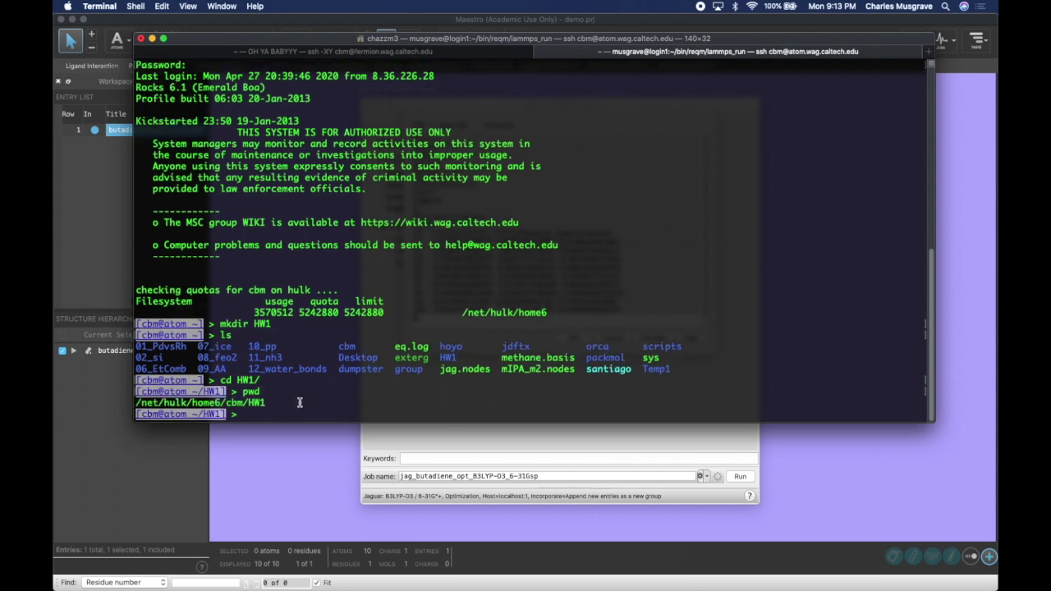
text(ls)
key(Return)
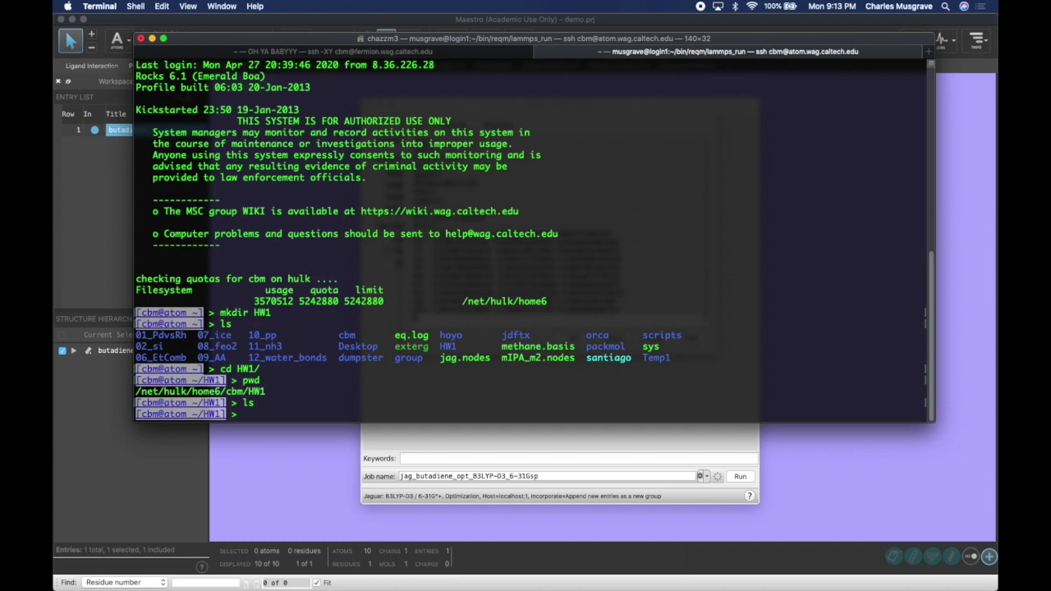
text(vi butadiene.in)
- Paste the Jaguar input into butadiene.in in vi, save with :wq, and list the folder
key(Return)
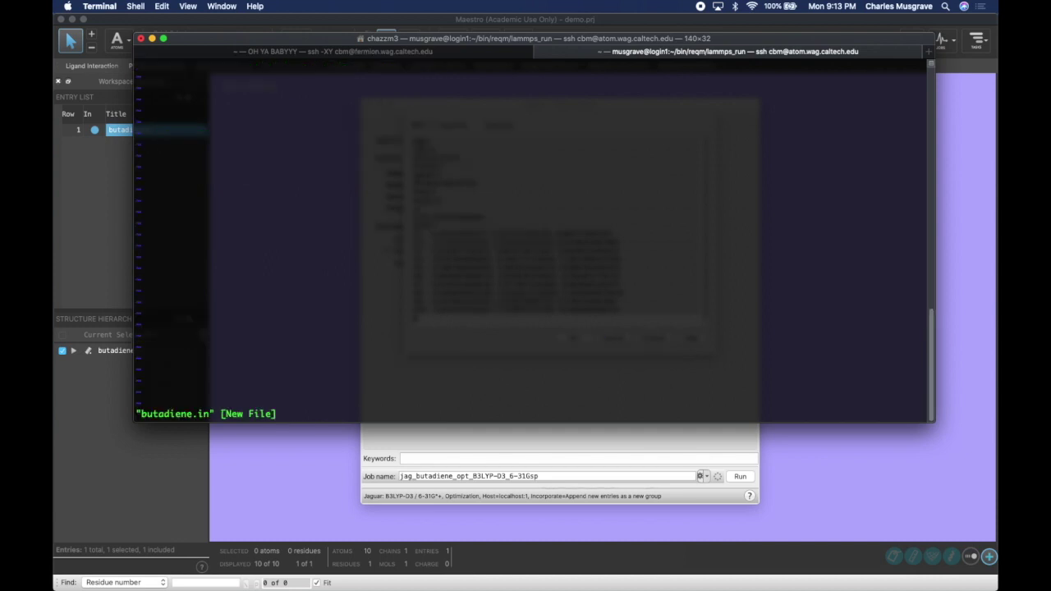
key(i)
text(&gen isolv=2 basis=6-31G*+ mulken=1 igeopt=1 dftname=B3LYP-D3 ifreq=1 nogas=0 & entry_name: butadiene &zmat C1      0.2307813061171   3.3013722836738   9.8607172641241 C3      1.1235756153738   4.0497633201029  10.5238924887990 C7      2.5129977340873   3.6676738731981  10.6359014256322 C9      3.4151364665824   4.4067177375604  11.2957985447828 H5      0.7881368099295   4.9679742504120  10.9881564481610 H6     -0.8038878898132   3.5979761479003   9.7844870776135 H7      0.5235534696184   2.3773977244589   9.3826061055071 H8      4.4458296813558   4.0904237799335  11.3593456574429 H9      3.1417424223798   5.3320936561136  11.7794752461494 H10     2.8415116109640   2.7486617237769  10.1694698696757 &)
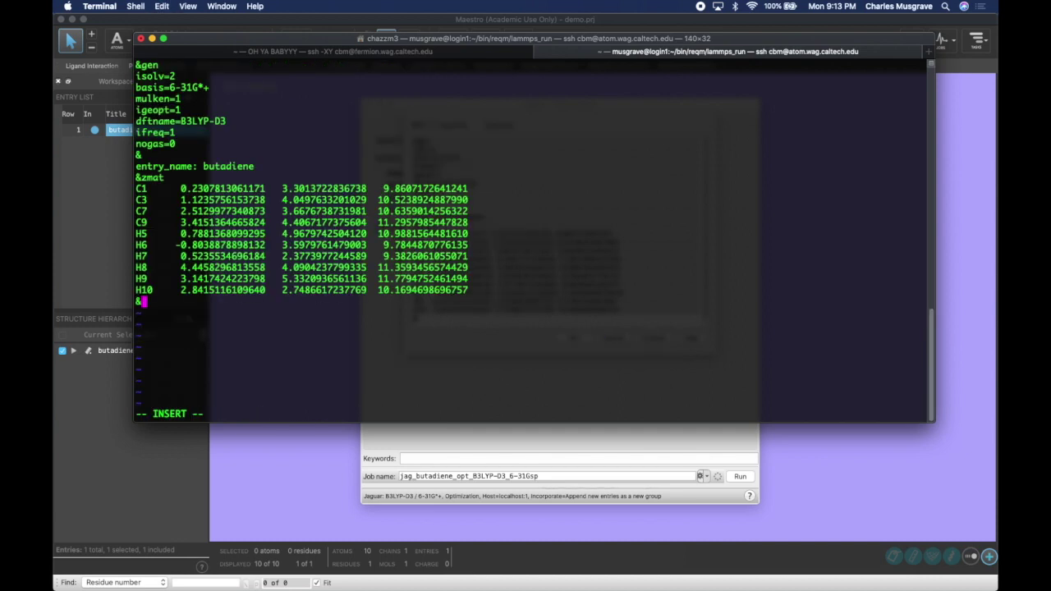
key(Escape)
text(:wq)
key(Return)
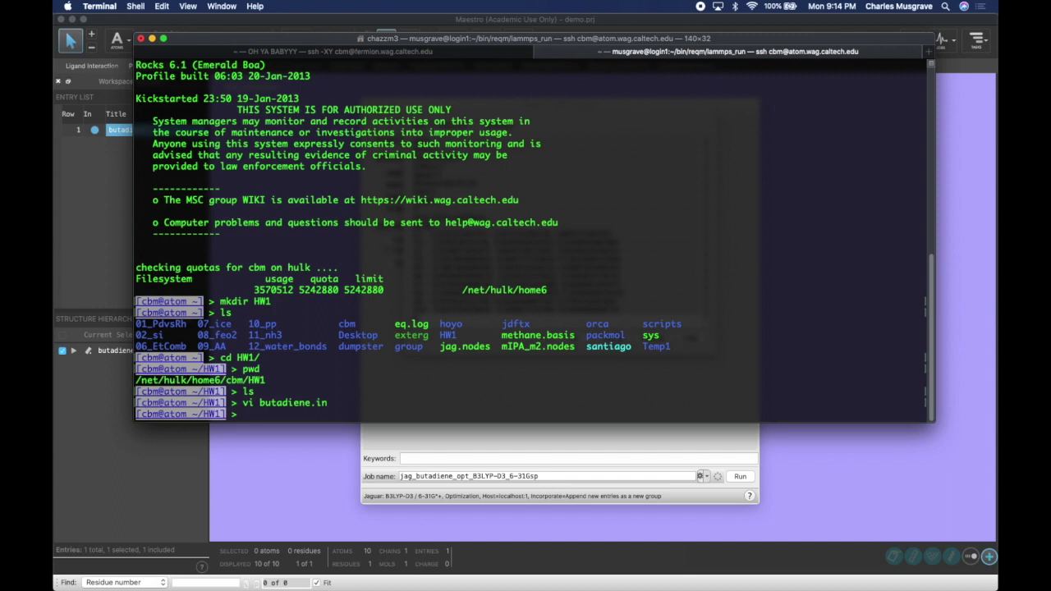
text(ls)
key(Return)
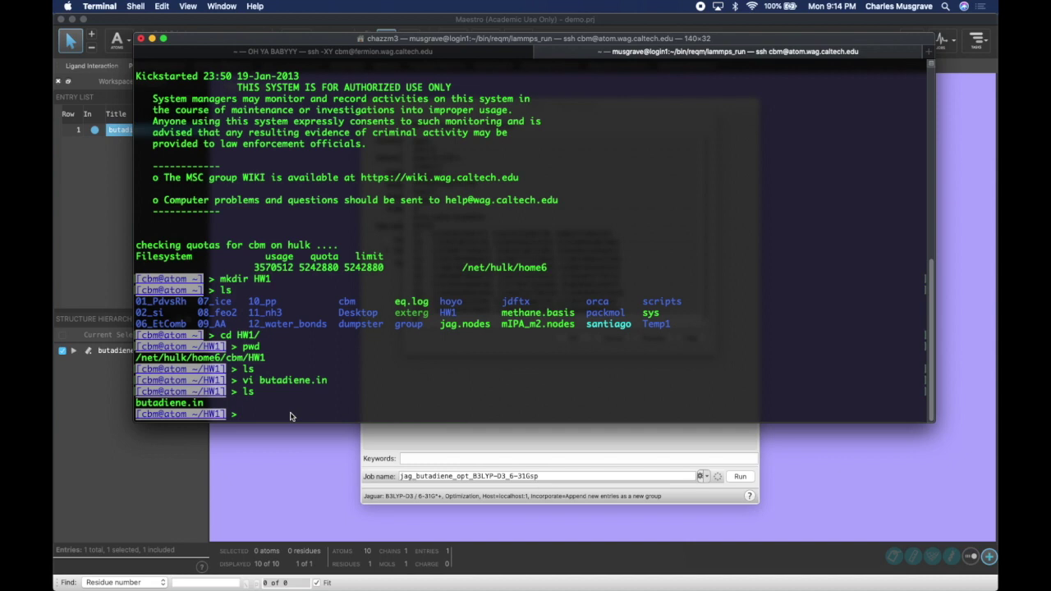
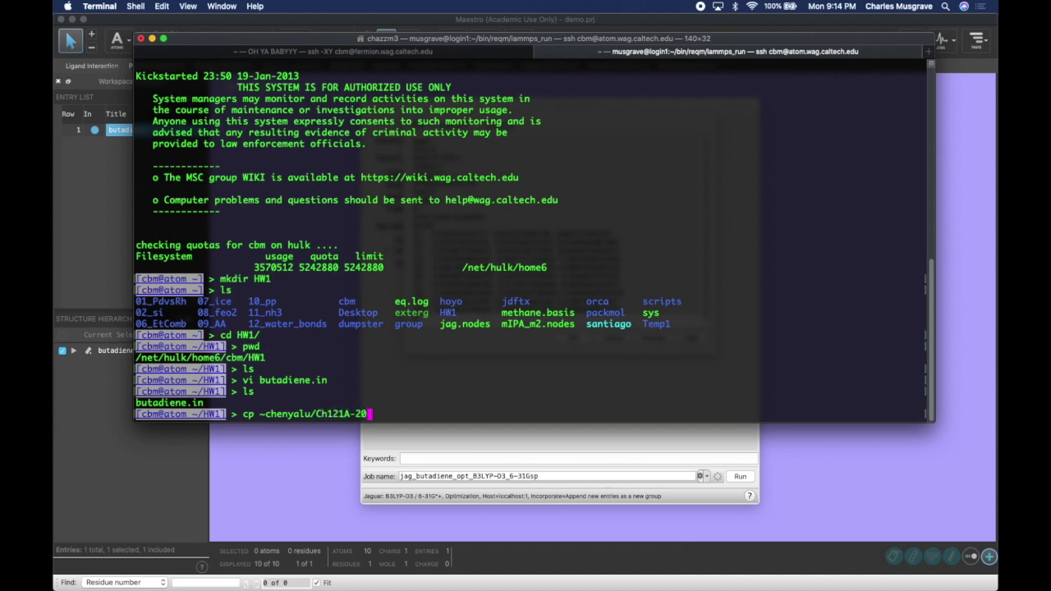
- Copy the sub84atom script from the Ch121A-2020 folder into HW1 and confirm it
text(20/sub8)
key(Tab)
text(.)
key(Return)
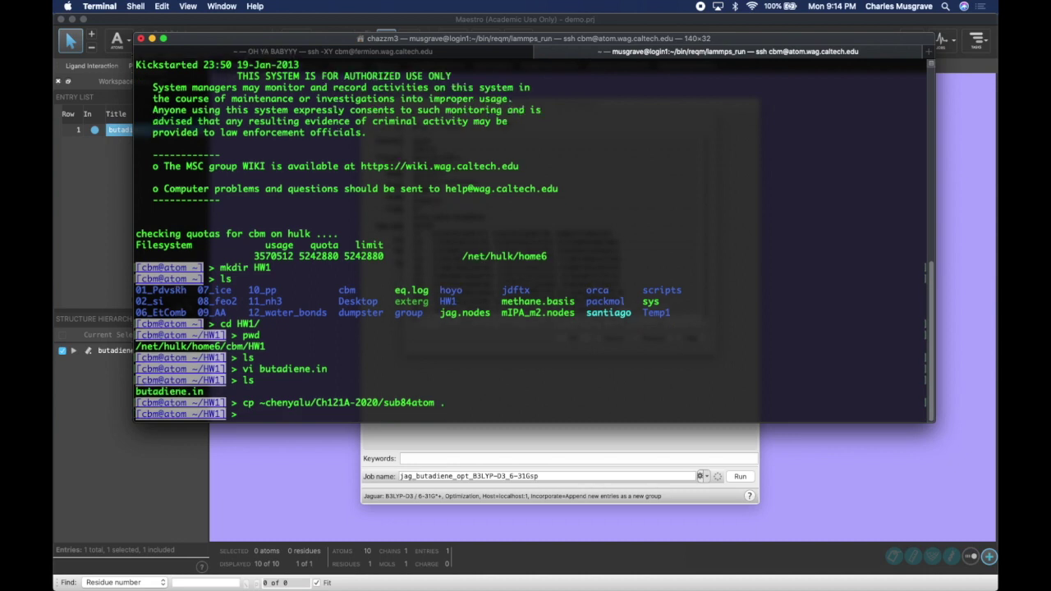
text(ls)
key(Return)
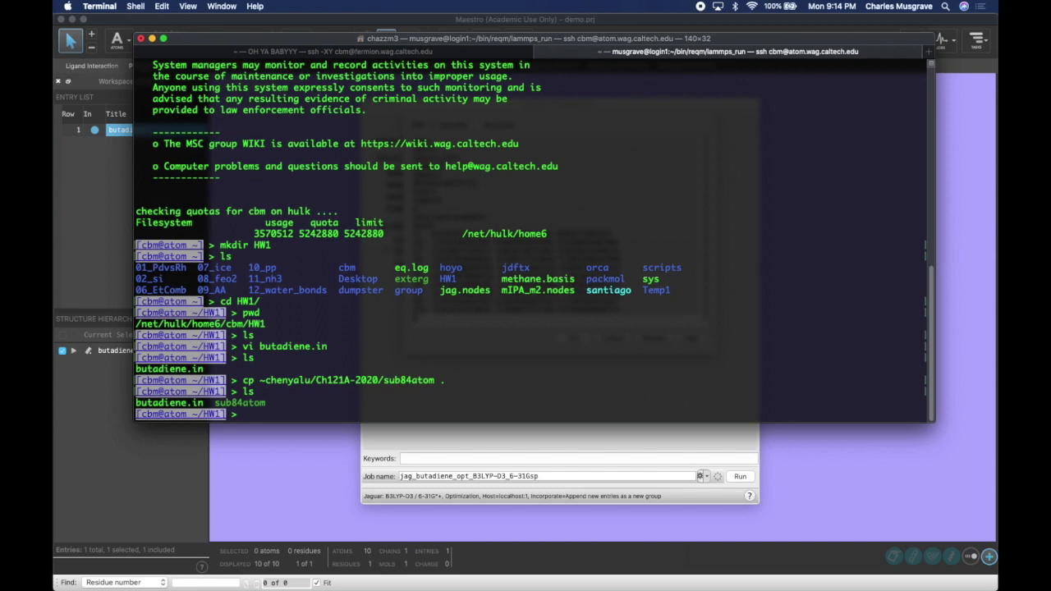
- Submit the job with sub84atom butadiene.in 4 20
text(sub84)
key(Tab)
text(bu)
key(Tab)
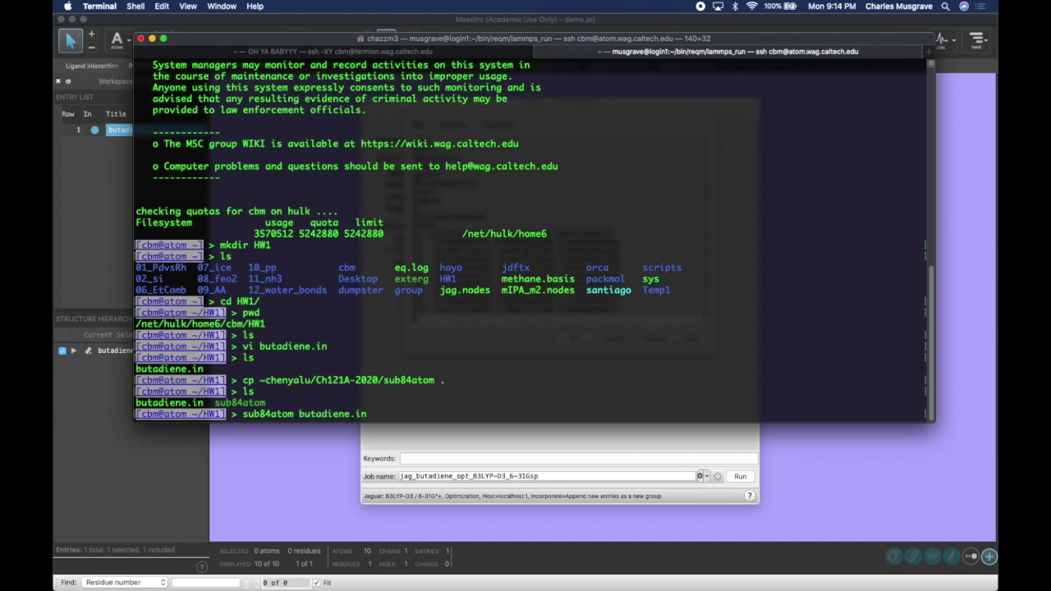
text(4 20)
key(Return)
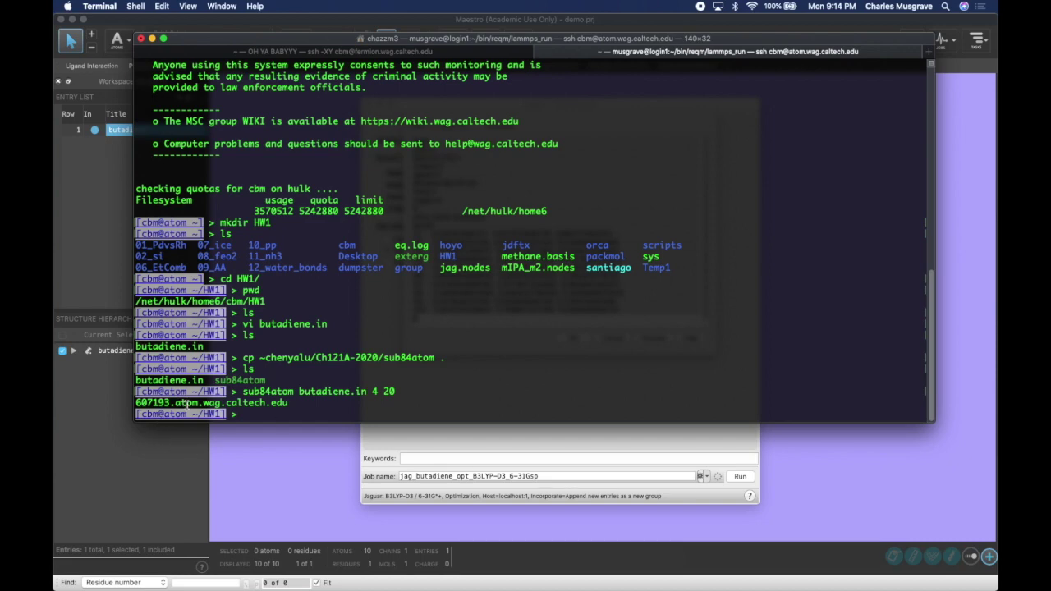
- Check the full queue and your own jobs with qstat, find job 607193, and type qdel 607193
text(qstat)
key(Return)
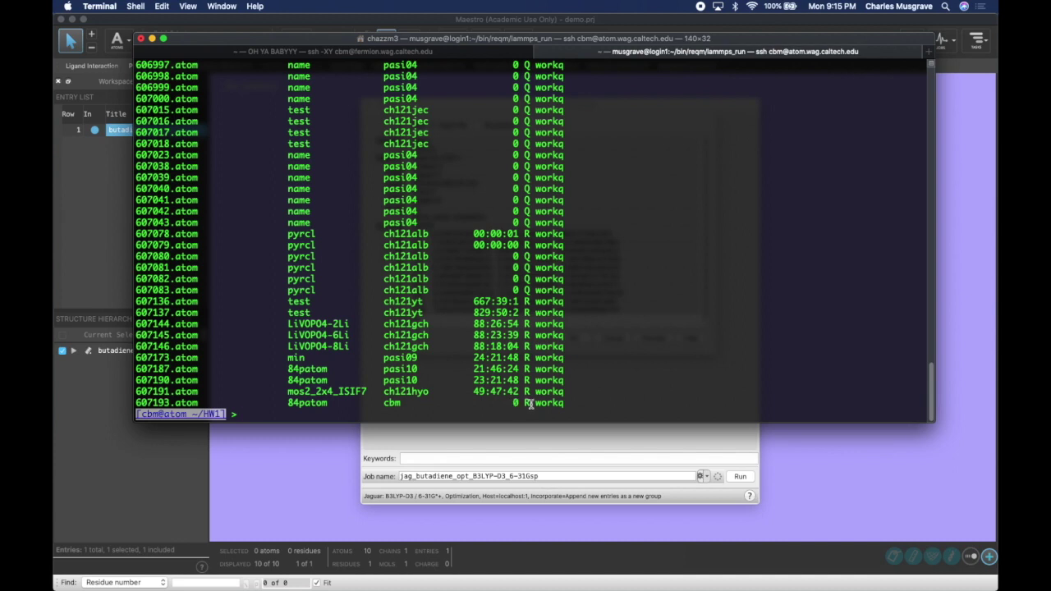
text(qstat -u cbm)
key(Return)
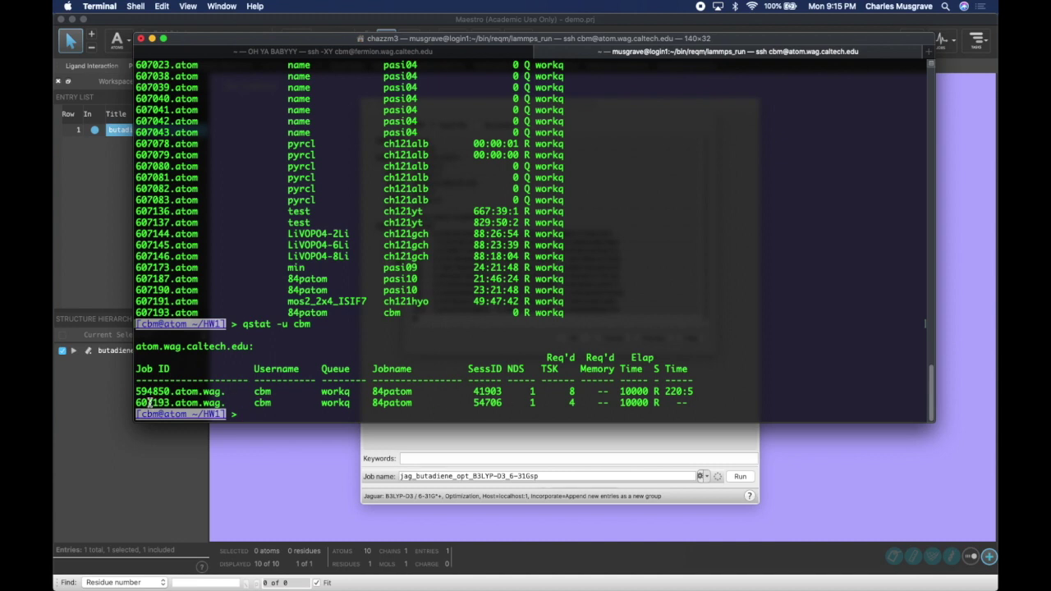
drag(138, 402, 301, 403)
click(303, 414)
text(qdel 607193)
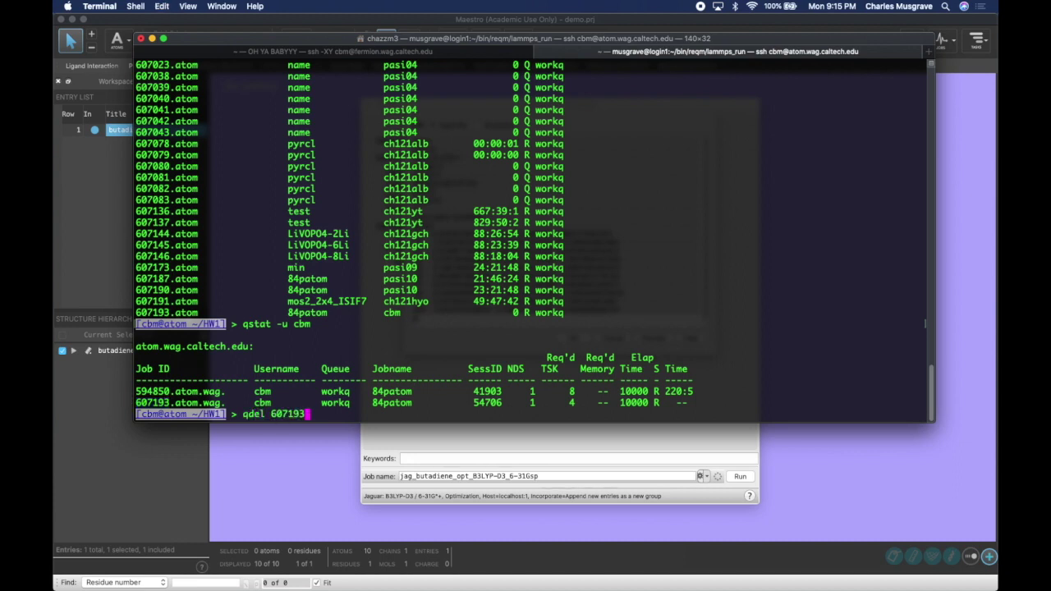